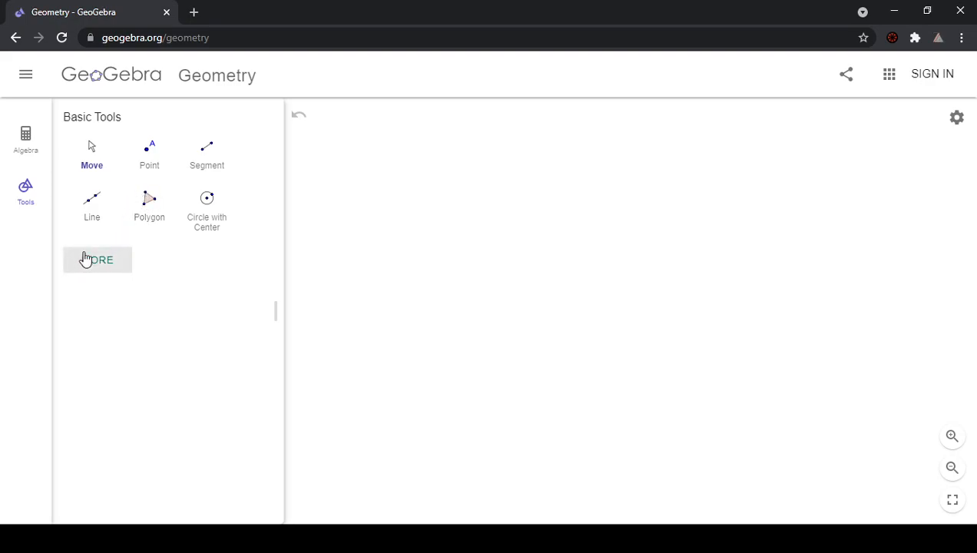
# Expand the basic tool list to the full set and look through the construction, measuring, transform and media tools.
pyautogui.click(26, 138)
pyautogui.click(29, 198)
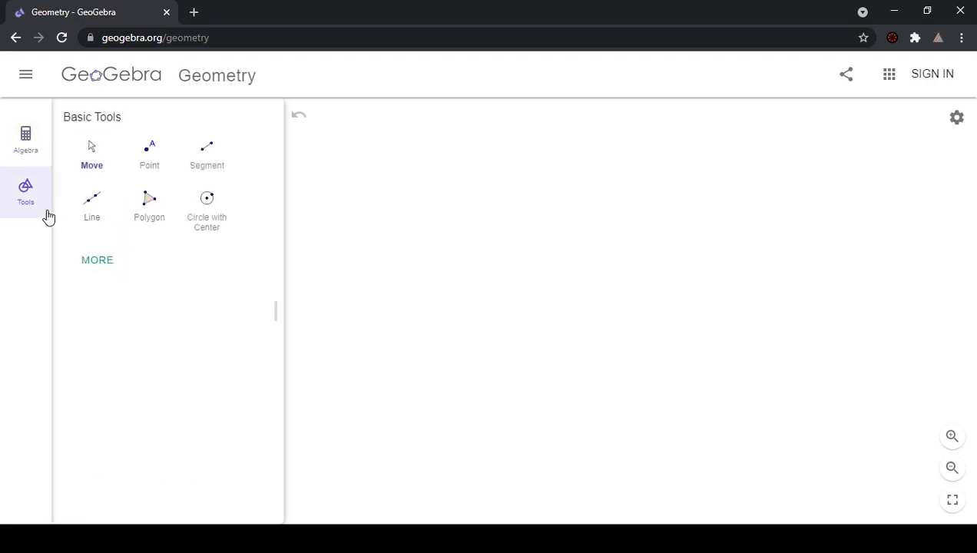
pyautogui.click(100, 262)
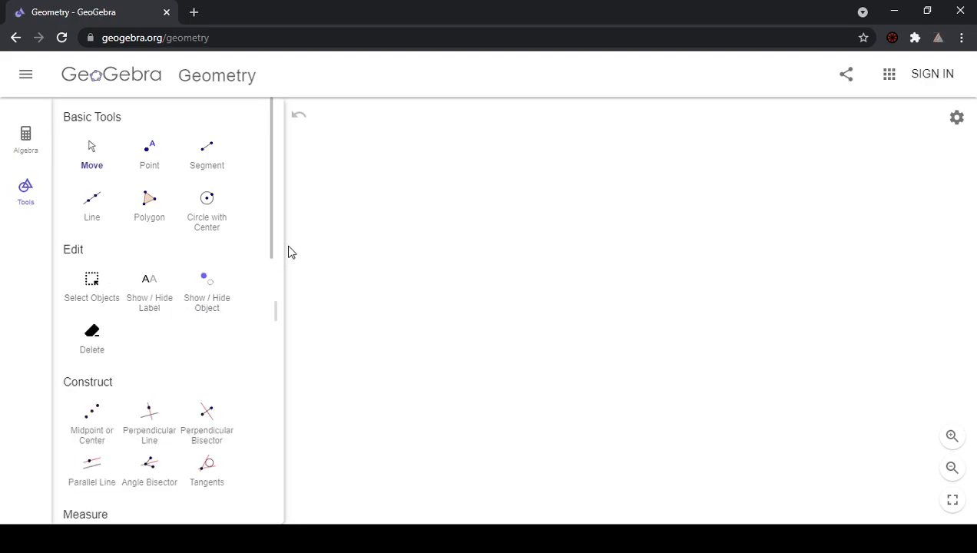
pyautogui.moveTo(273, 233); pyautogui.dragTo(266, 510)
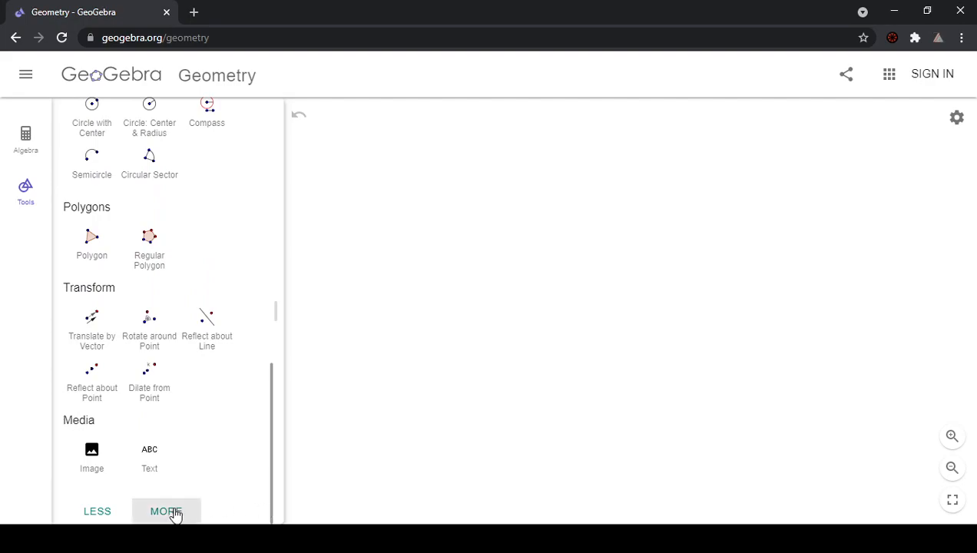
pyautogui.moveTo(273, 434); pyautogui.dragTo(278, 167)
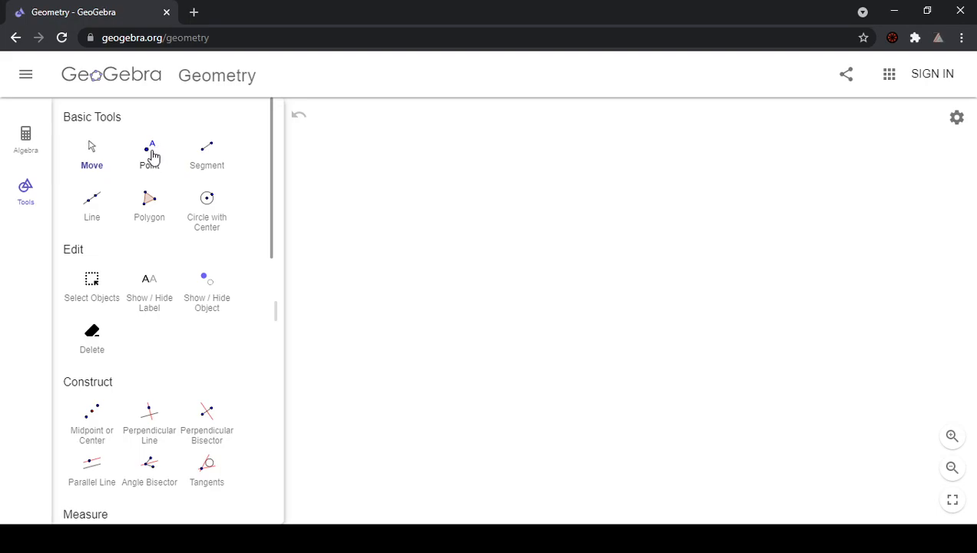
# Draw a triangle ABC on the empty canvas with the Polygon tool.
pyautogui.click(151, 206)
pyautogui.click(441, 300)
pyautogui.click(434, 205)
pyautogui.click(504, 243)
pyautogui.click(440, 299)
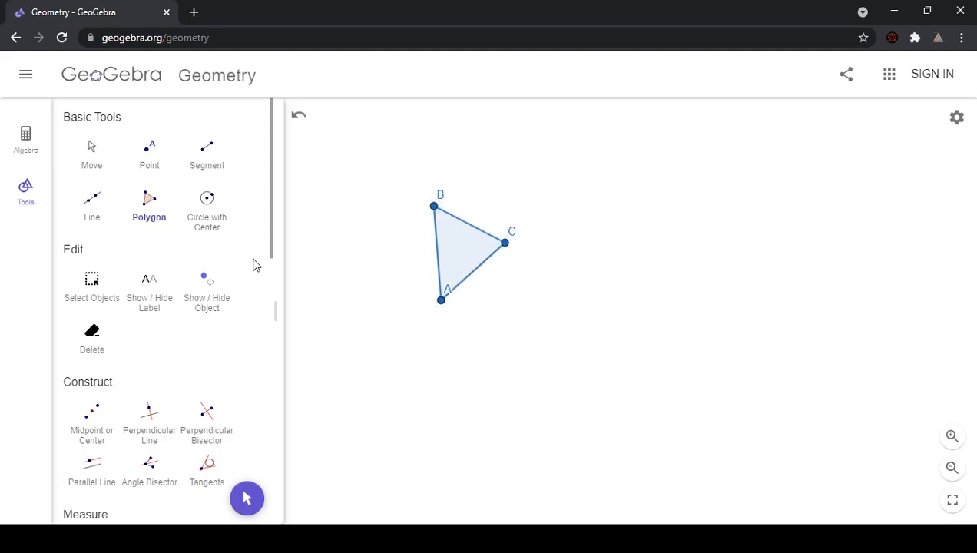
# Place a free point D well to the right of the triangle and join vertex A to it with a segment.
pyautogui.click(151, 156)
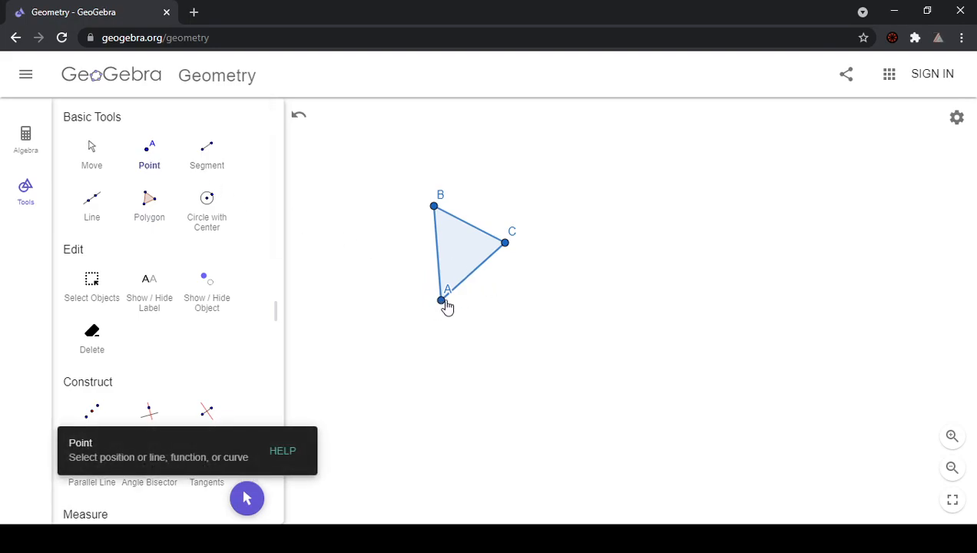
pyautogui.click(644, 295)
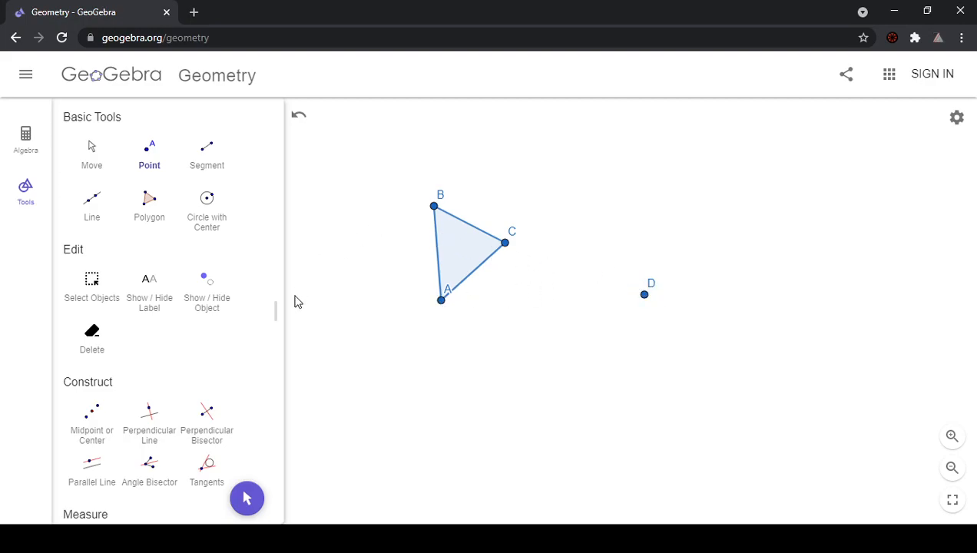
pyautogui.moveTo(276, 374); pyautogui.dragTo(274, 372)
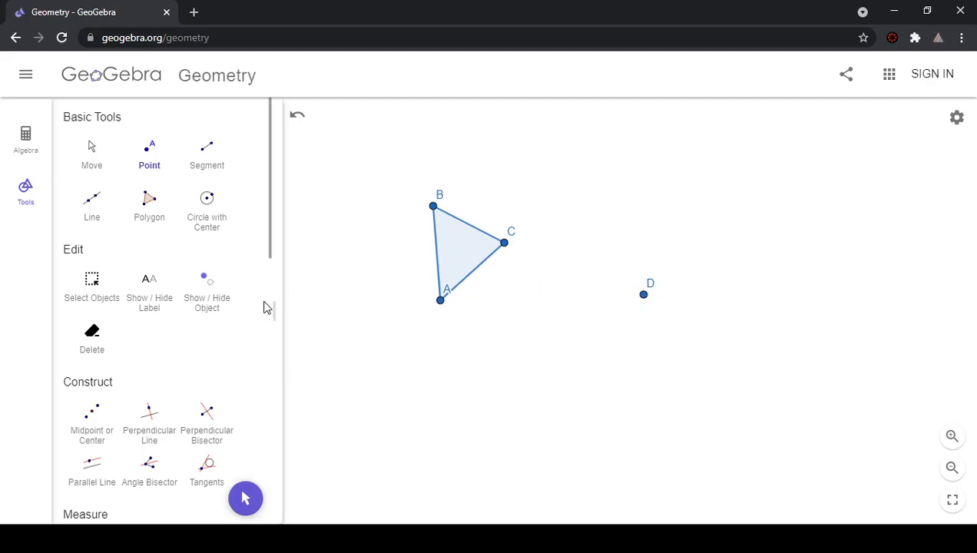
pyautogui.scroll(-3, 172, 310)
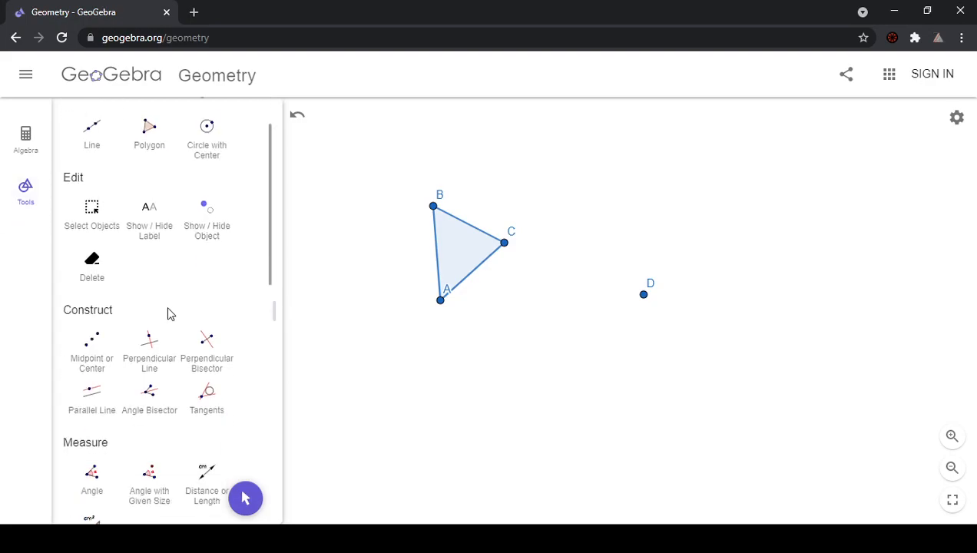
pyautogui.scroll(3, 158, 326)
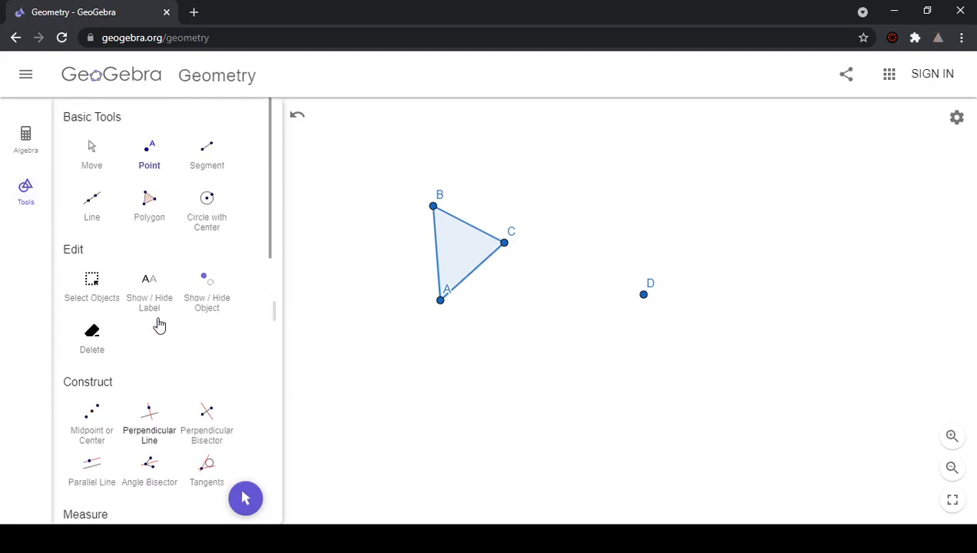
pyautogui.click(208, 153)
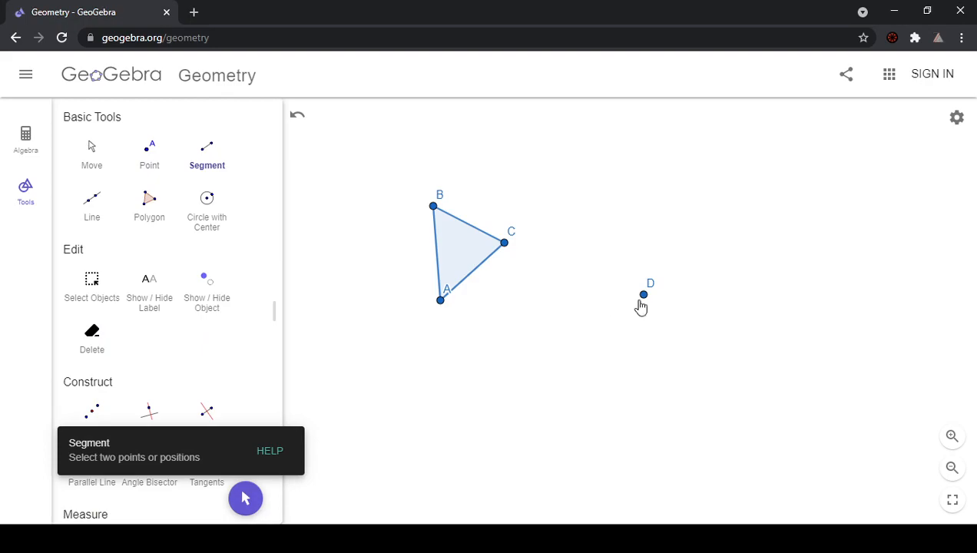
pyautogui.click(441, 302)
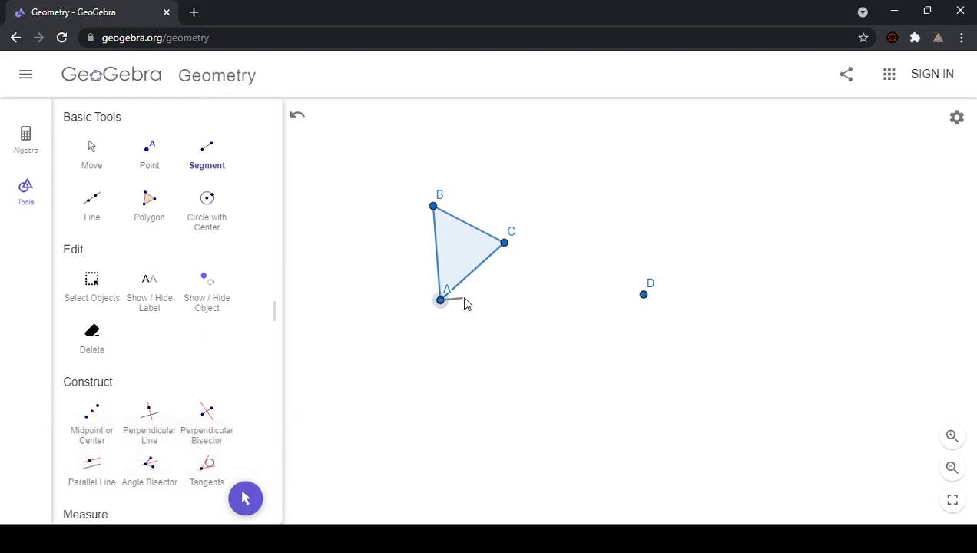
pyautogui.click(642, 299)
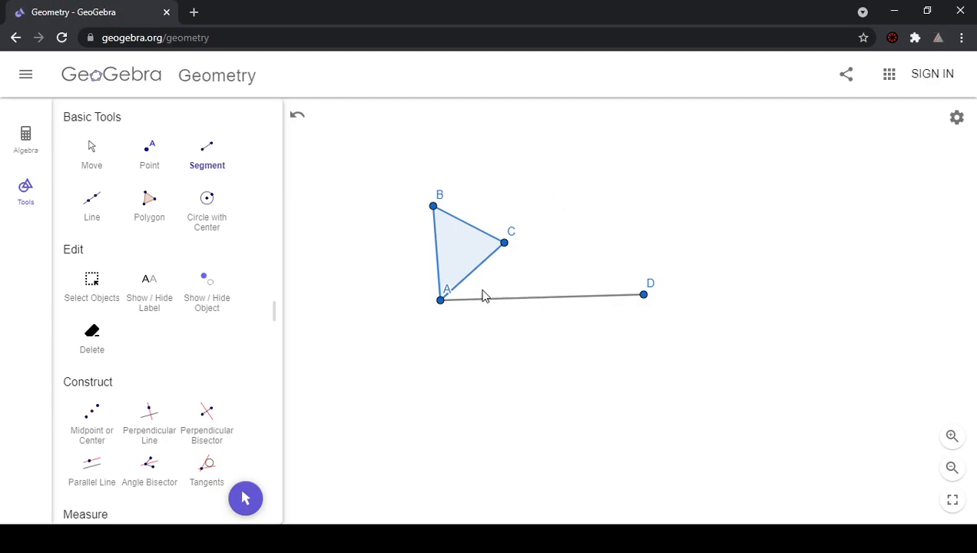
# Construct the perpendicular bisector of segment AD and reflect triangle ABC about that line.
pyautogui.click(206, 415)
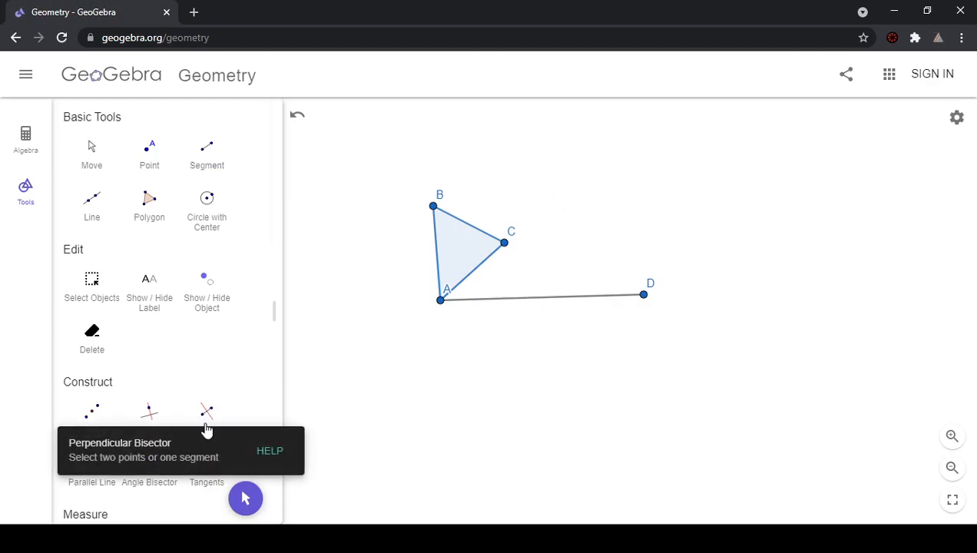
pyautogui.click(552, 305)
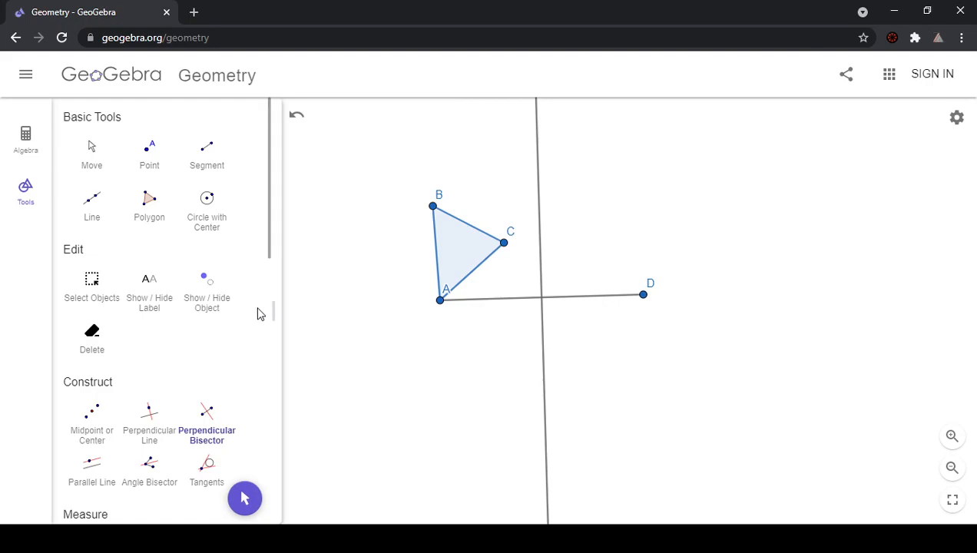
pyautogui.moveTo(269, 223); pyautogui.dragTo(264, 493)
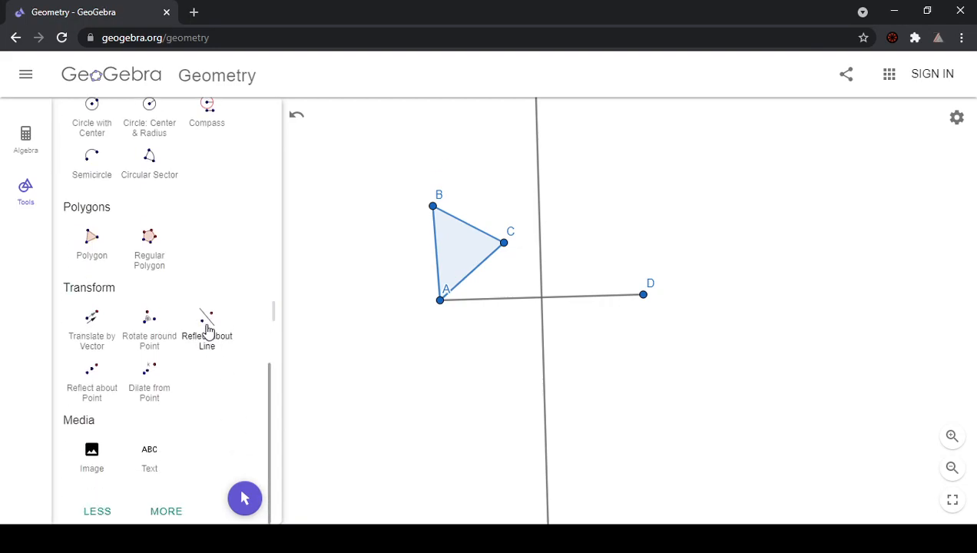
pyautogui.click(208, 329)
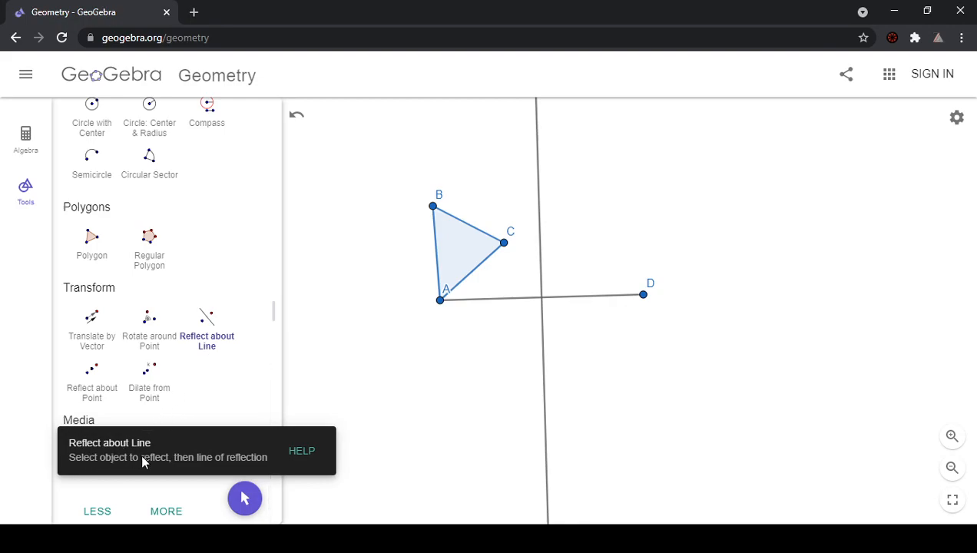
pyautogui.click(461, 253)
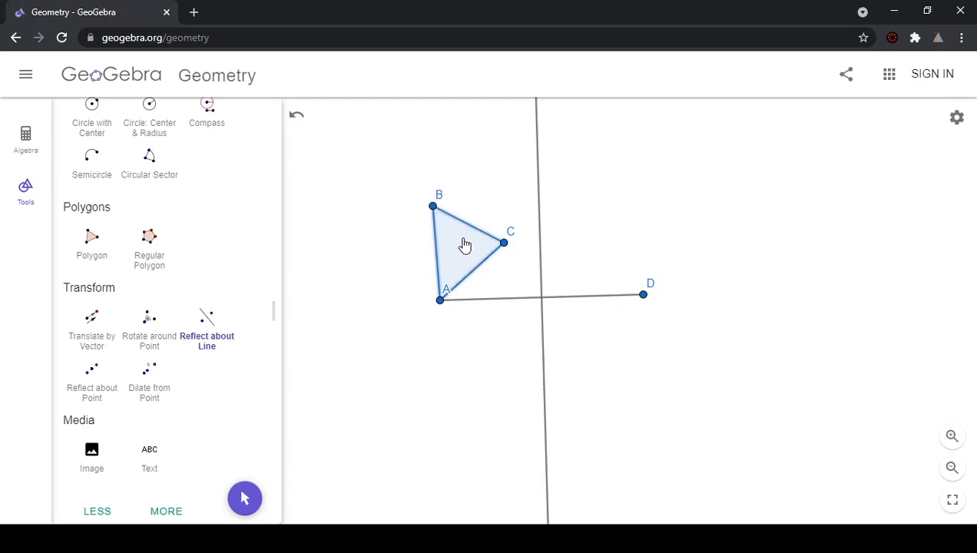
pyautogui.click(541, 244)
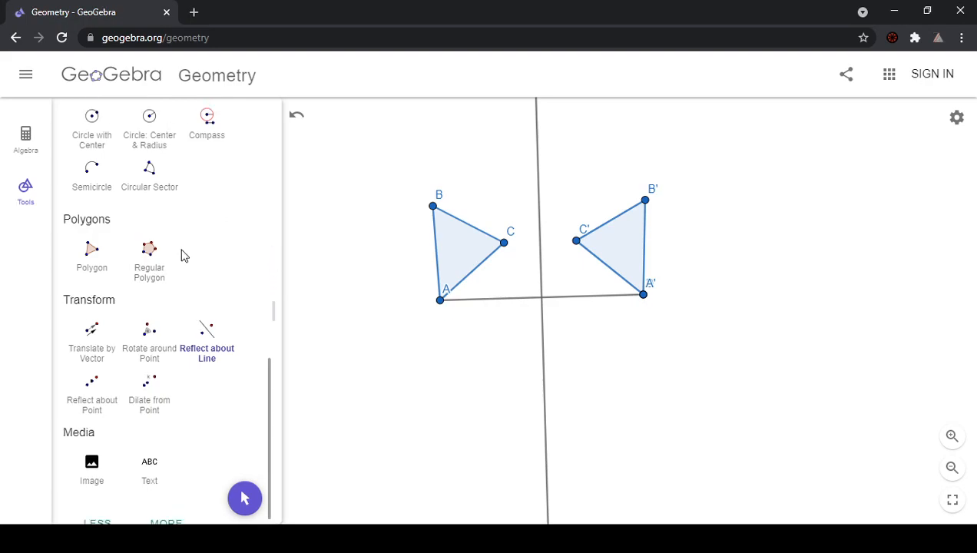
pyautogui.scroll(5, 177, 261)
pyautogui.click(97, 336)
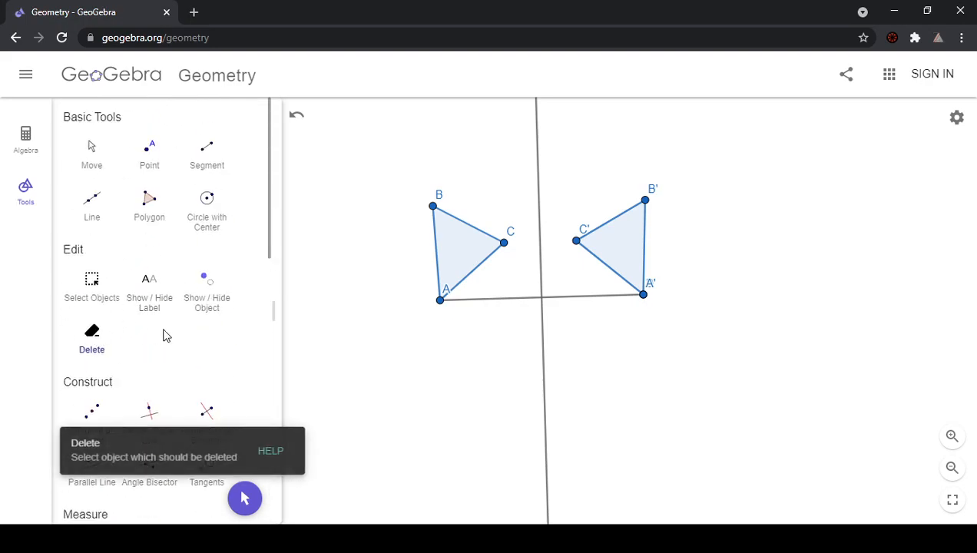
pyautogui.click(460, 231)
pyautogui.click(504, 242)
pyautogui.click(433, 206)
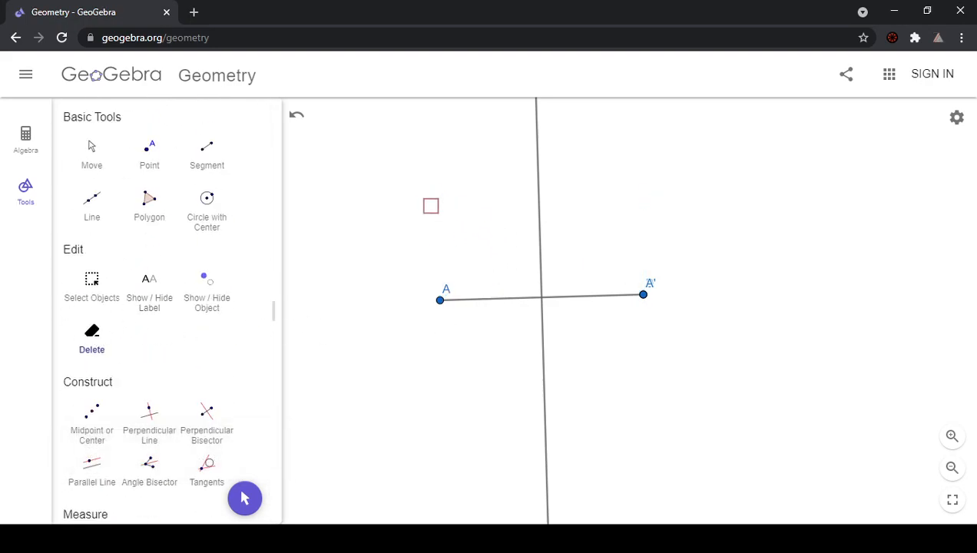
pyautogui.click(504, 297)
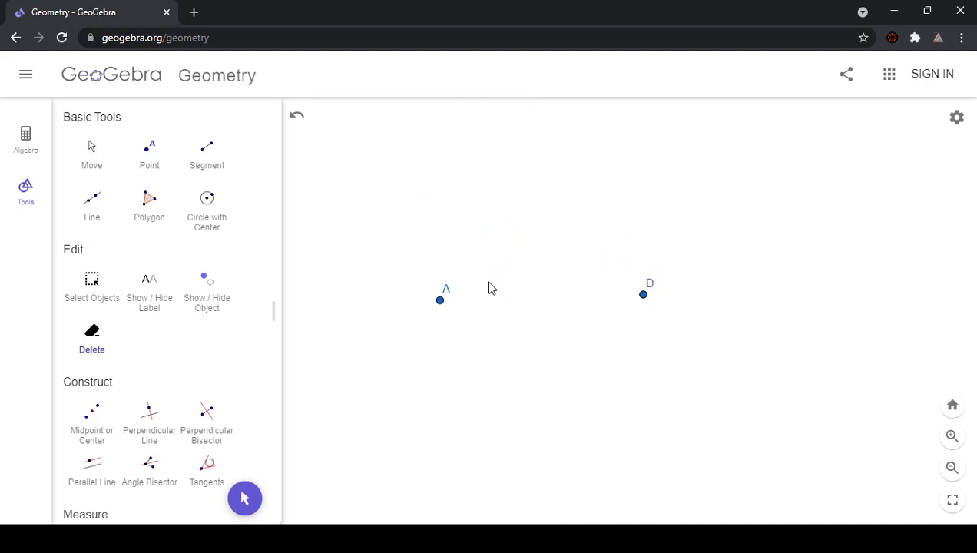
pyautogui.hotkey('ctrl', 'z')
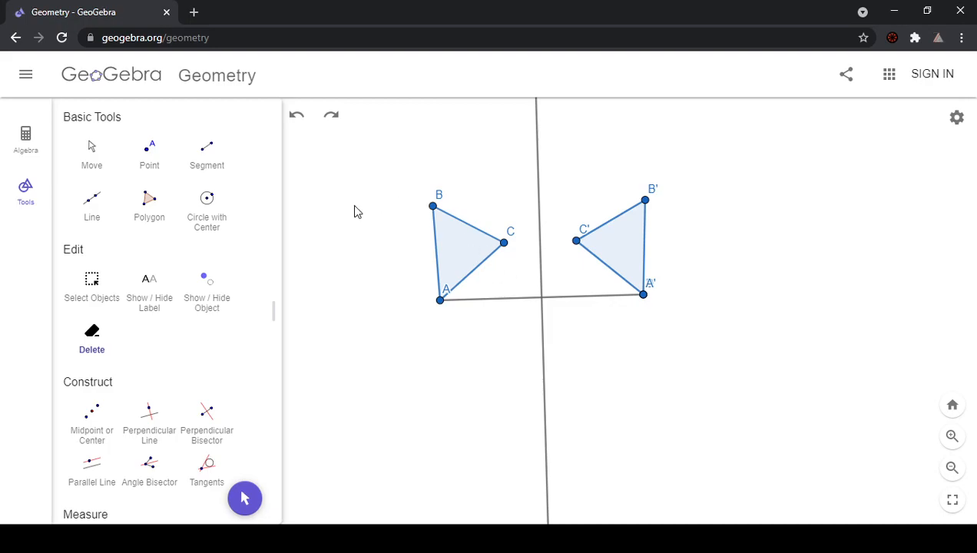
# Delete the whole reflection construction, including segment AD, the triangle and all its points, to clear the canvas.
pyautogui.click(106, 331)
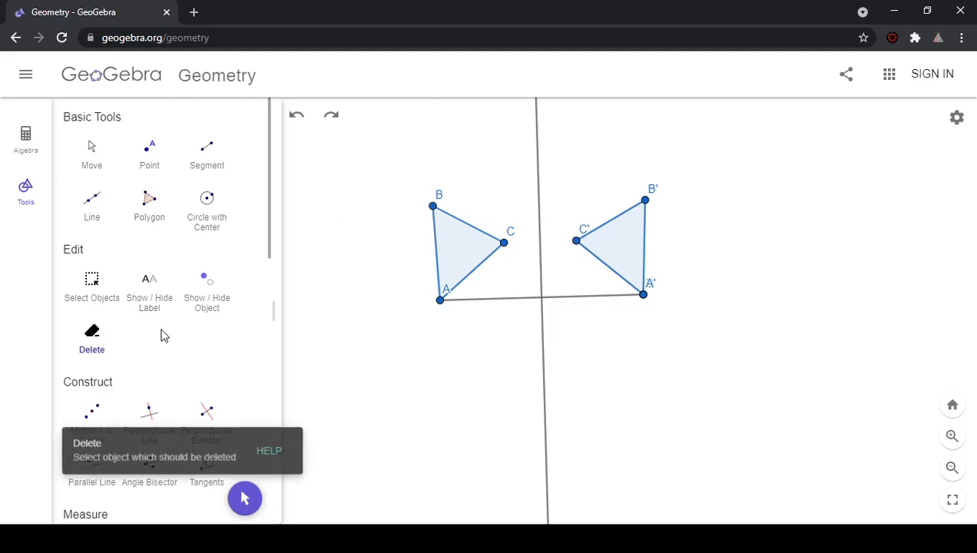
pyautogui.click(496, 294)
pyautogui.click(489, 240)
pyautogui.click(444, 292)
pyautogui.click(438, 196)
pyautogui.click(644, 296)
# Draw a new triangle ABC on the cleared canvas with the Polygon tool.
pyautogui.click(153, 210)
pyautogui.click(433, 272)
pyautogui.click(424, 182)
pyautogui.click(491, 198)
pyautogui.click(433, 273)
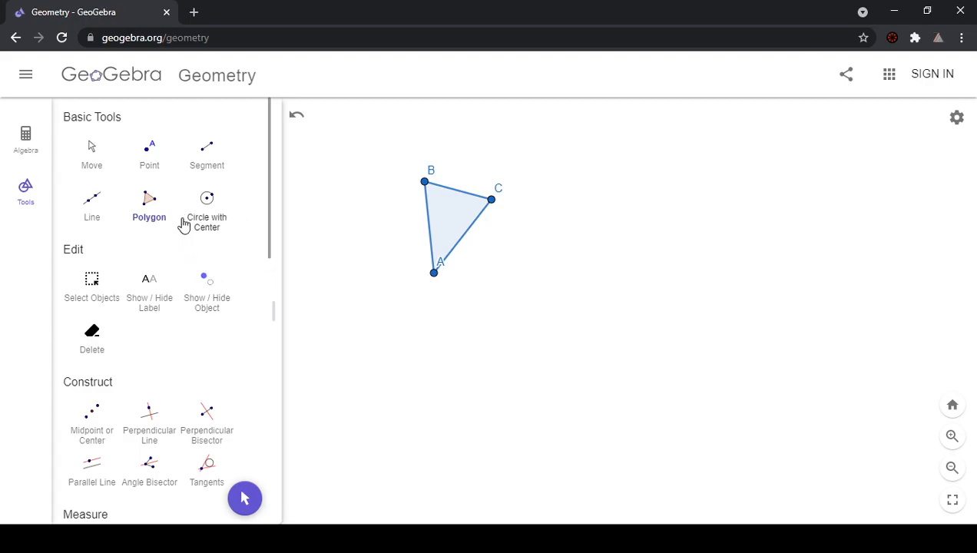
# Place three free points to the right of the triangle: D, then E above and F below it, forming an angle.
pyautogui.scroll(-5, 151, 281)
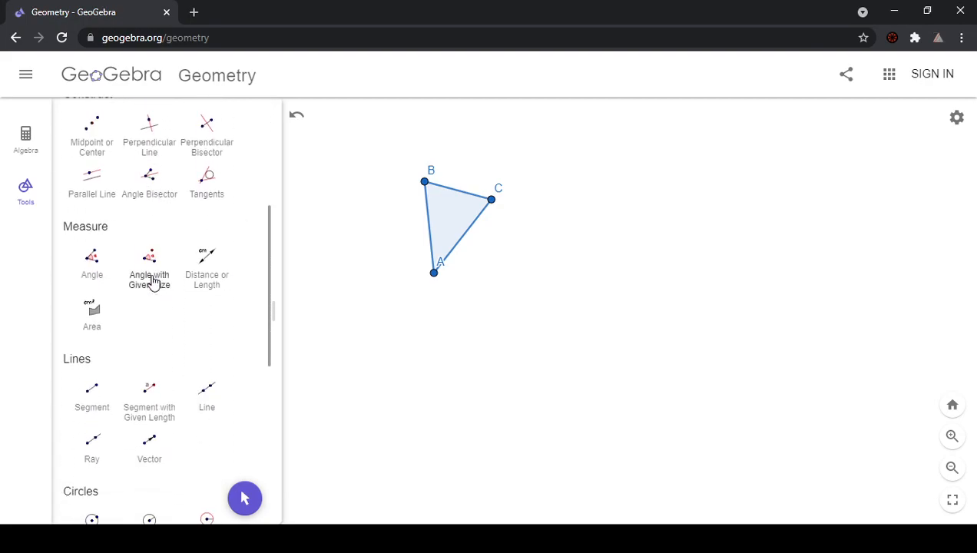
pyautogui.scroll(-1, 152, 281)
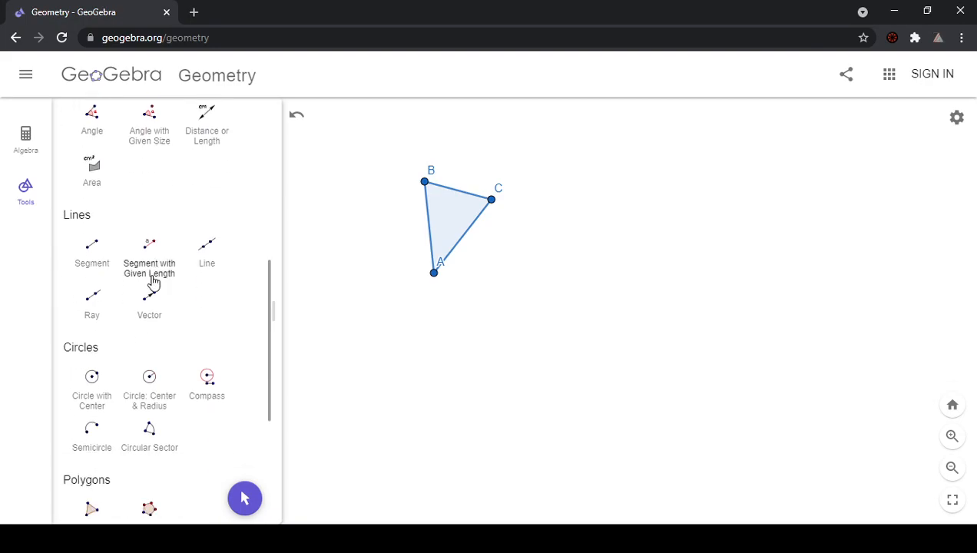
pyautogui.scroll(1, 125, 271)
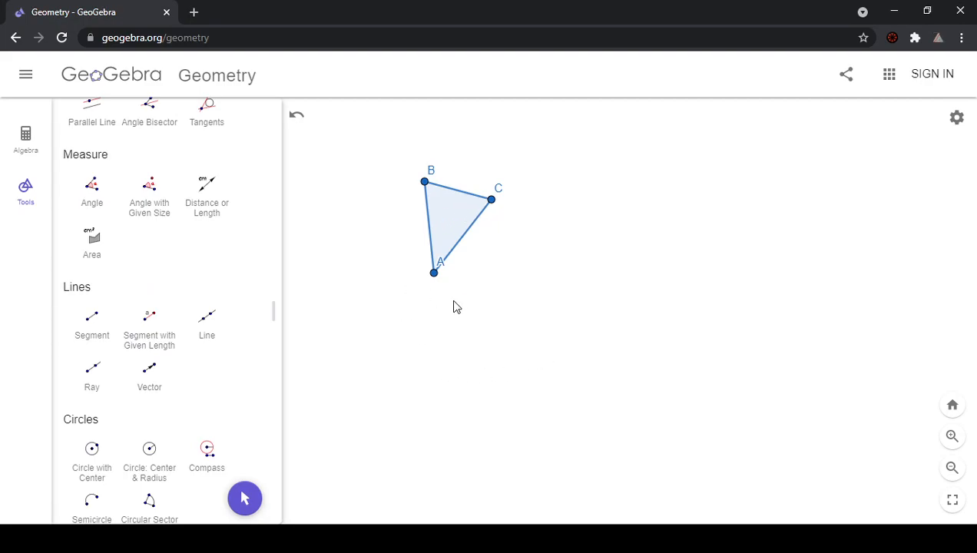
pyautogui.scroll(5, 164, 342)
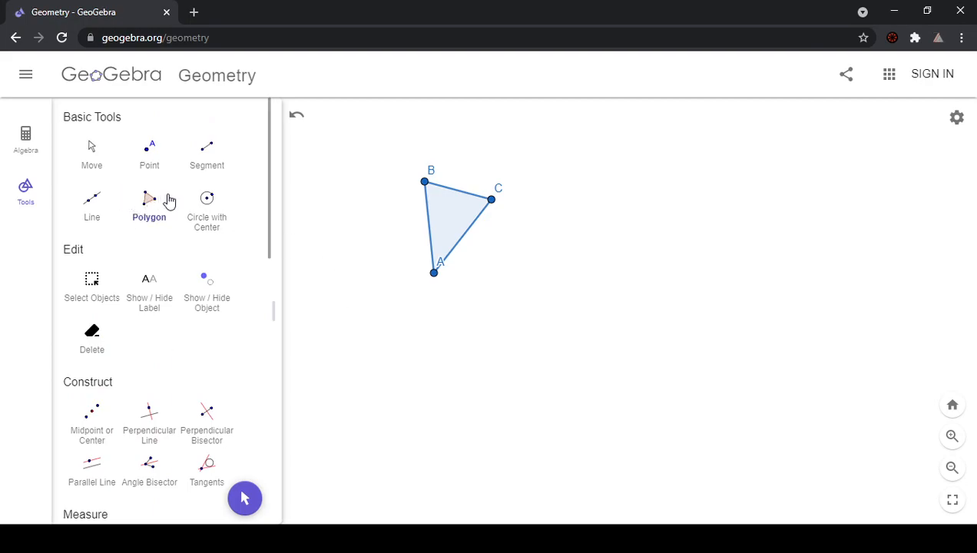
pyautogui.click(152, 158)
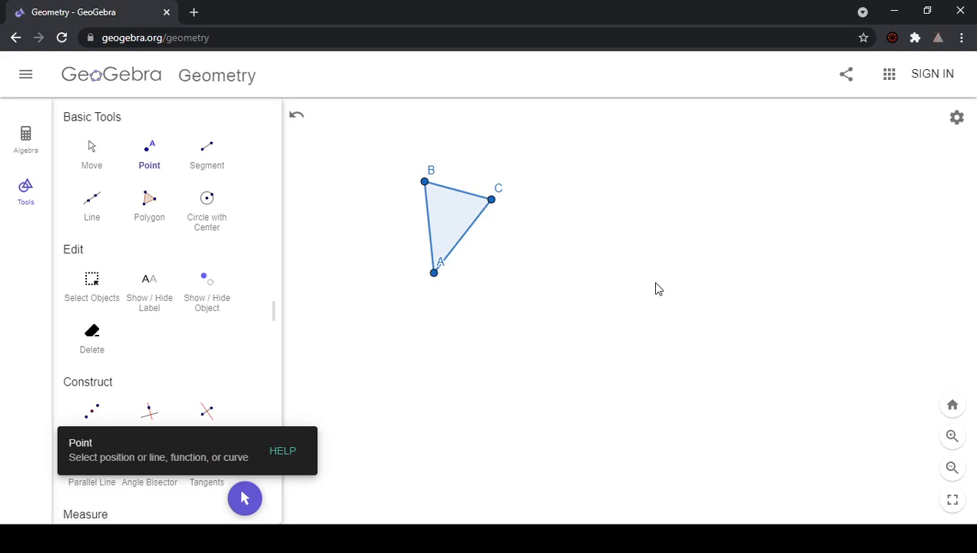
pyautogui.click(578, 286)
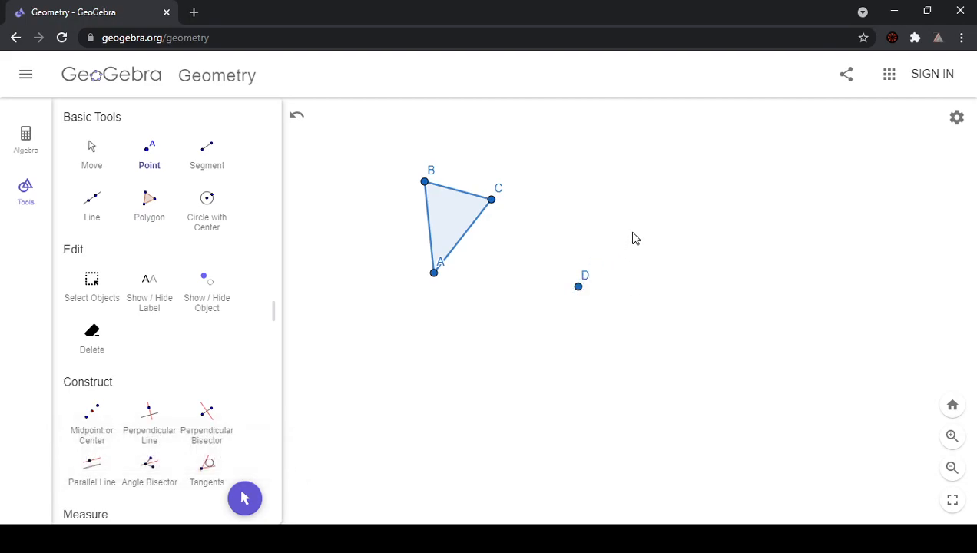
pyautogui.click(617, 251)
pyautogui.click(610, 330)
# Add the text "rotate the triangle, according to the rotation arrow DFE" above the construction.
pyautogui.scroll(-10, 188, 269)
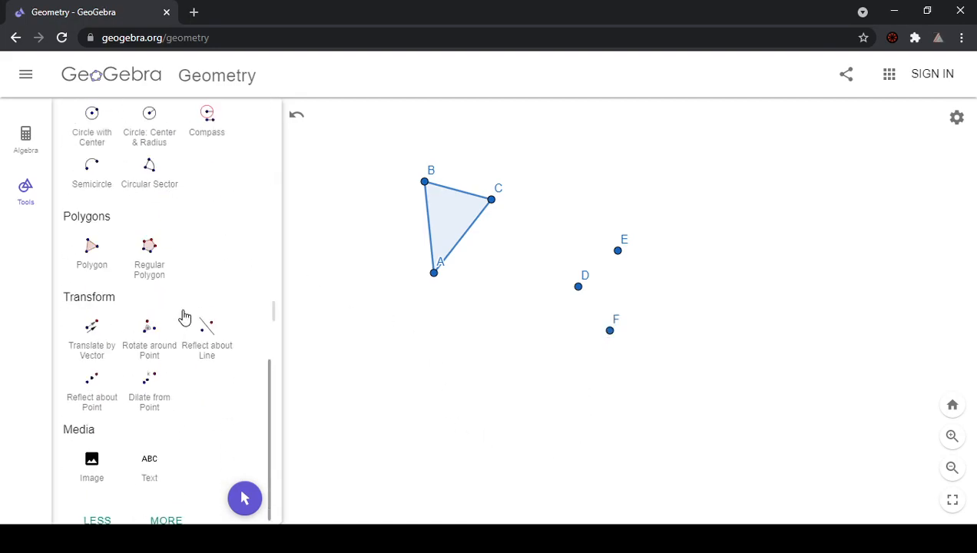
pyautogui.click(149, 461)
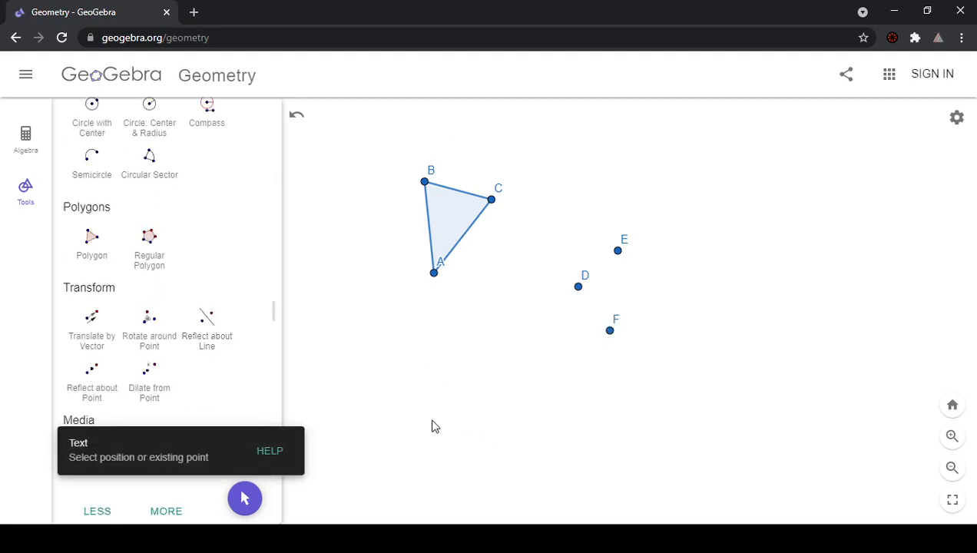
pyautogui.click(550, 123)
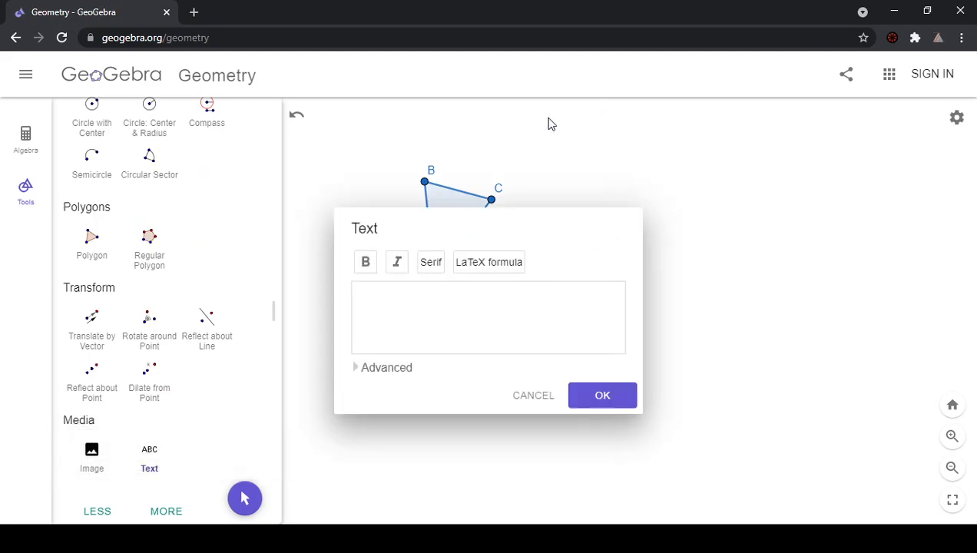
pyautogui.click(372, 324)
pyautogui.write('rotate the triangle, according to the rotation arrow DFE')
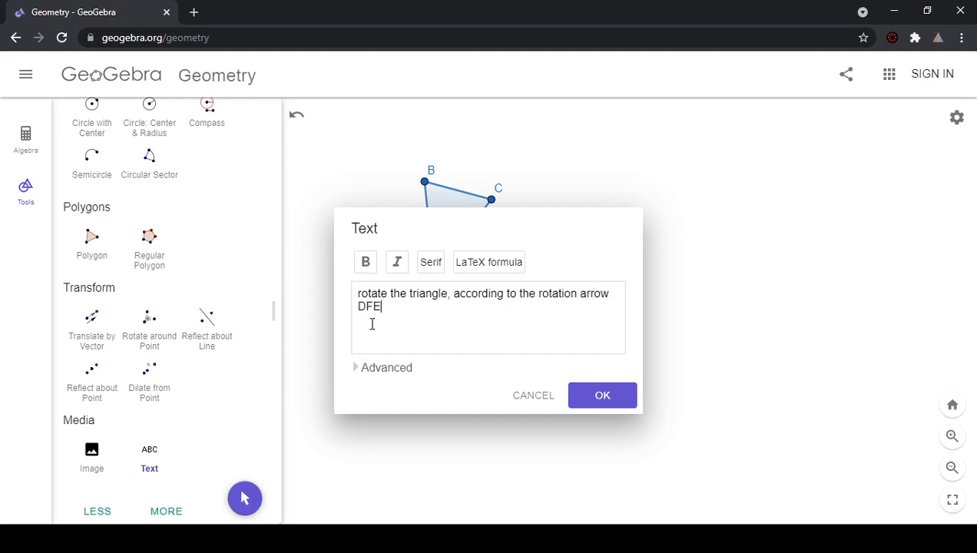
pyautogui.click(623, 397)
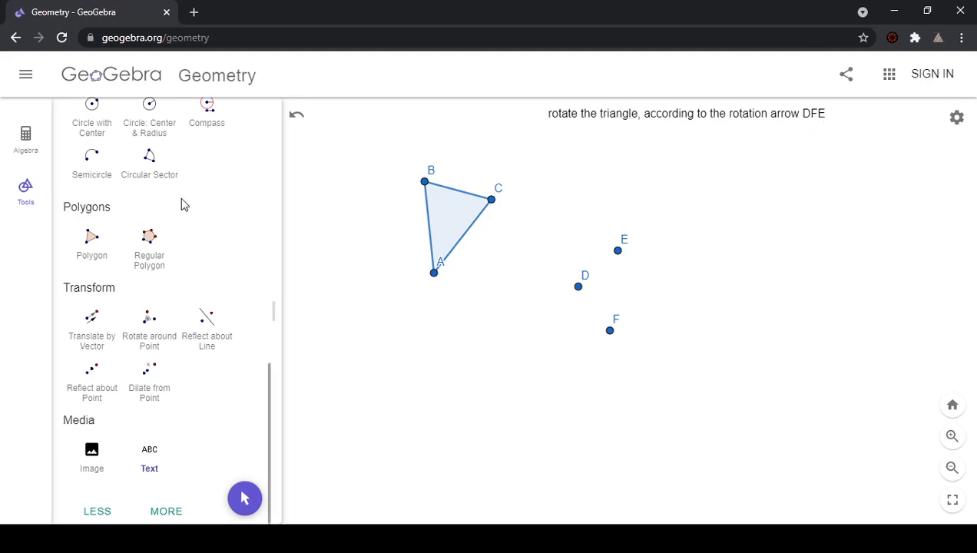
# Draw a circle centred at point F that passes through vertex B of the triangle.
pyautogui.click(91, 117)
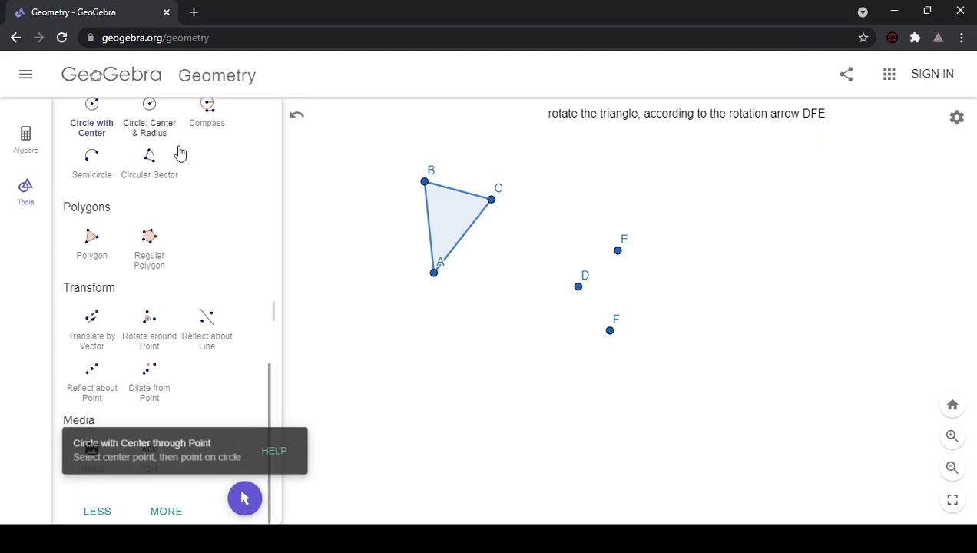
pyautogui.click(608, 331)
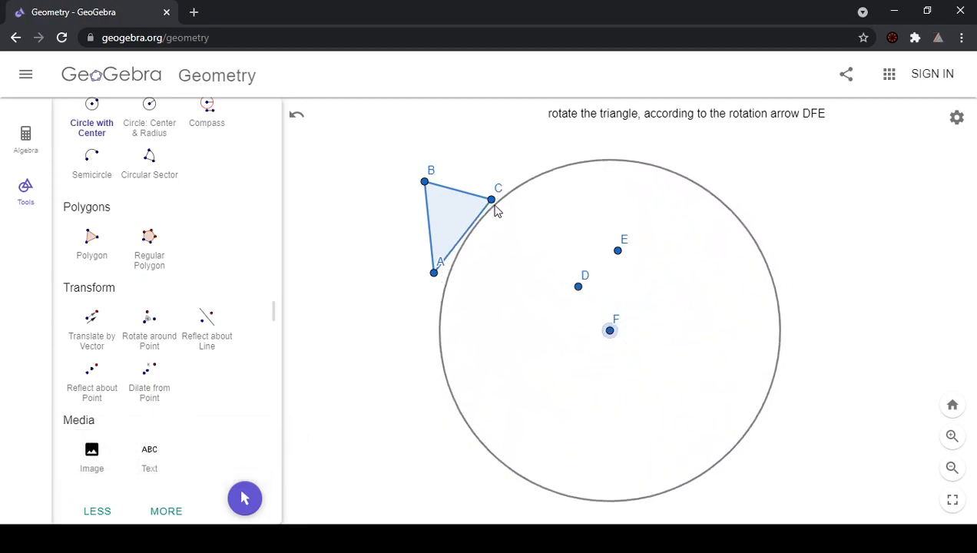
pyautogui.click(426, 184)
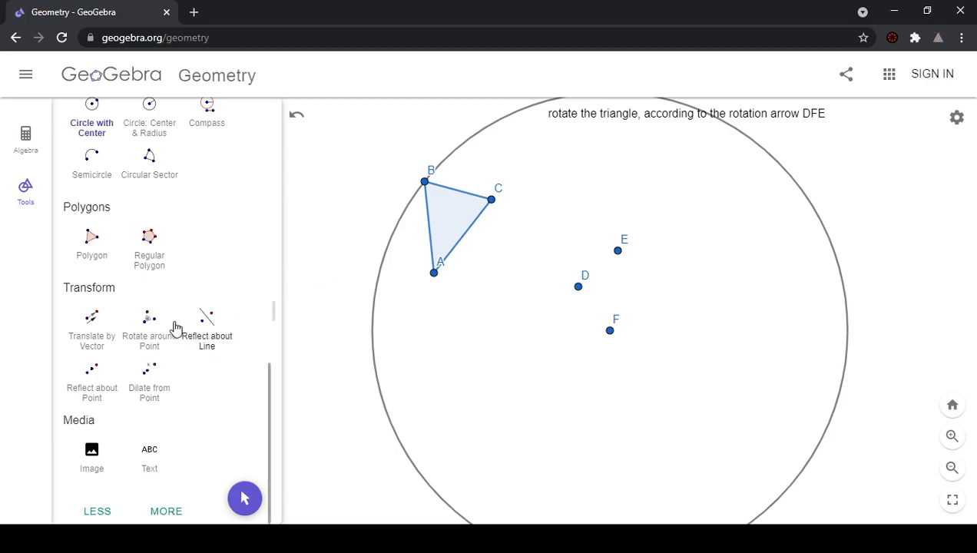
pyautogui.click(149, 327)
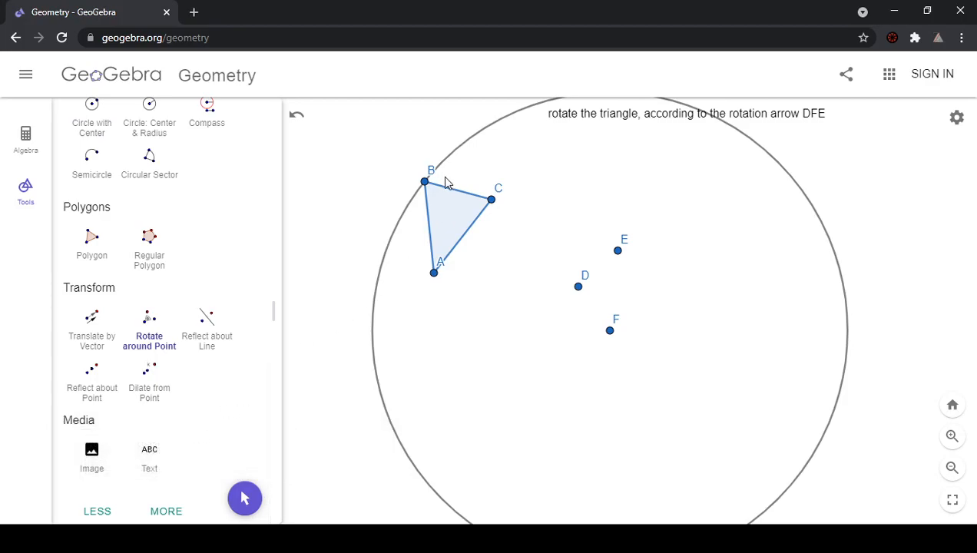
pyautogui.click(147, 328)
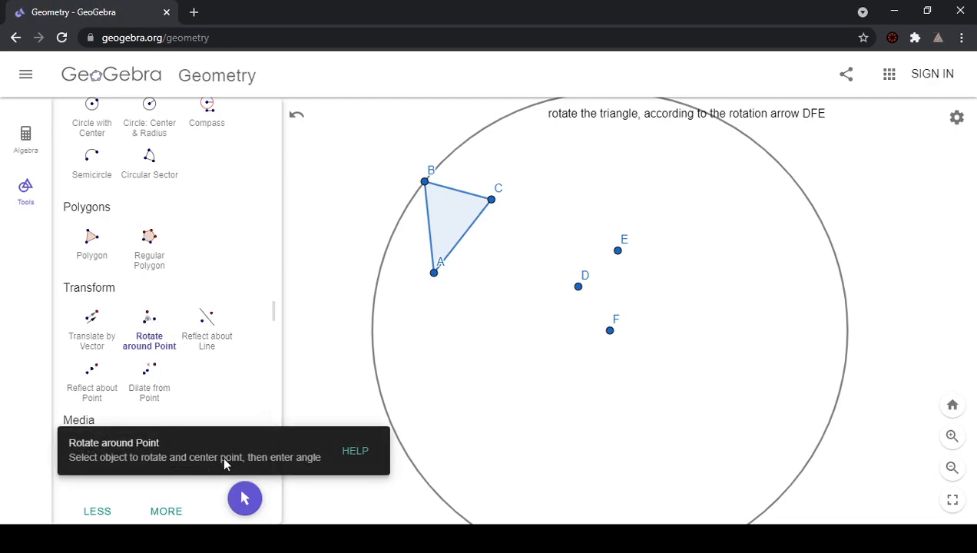
pyautogui.click(448, 224)
pyautogui.click(610, 331)
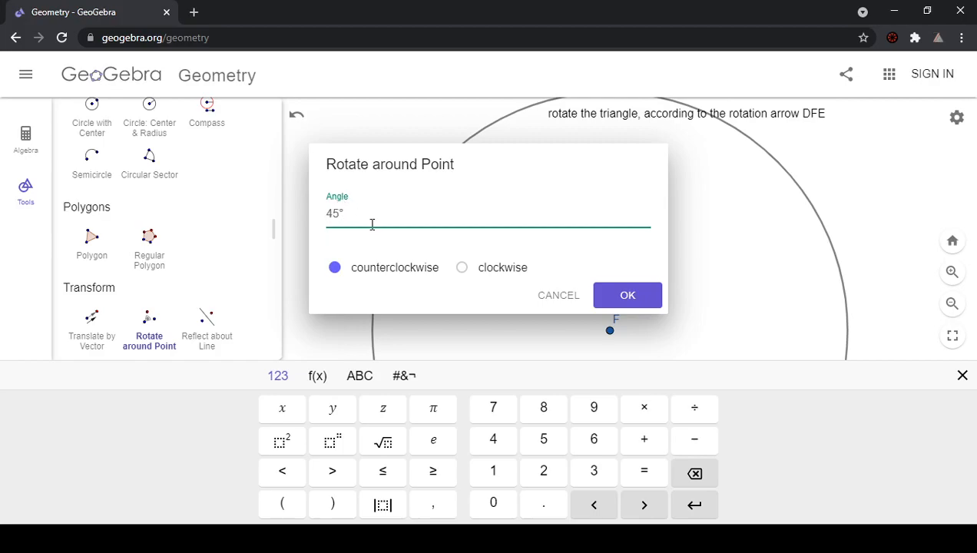
pyautogui.click(558, 297)
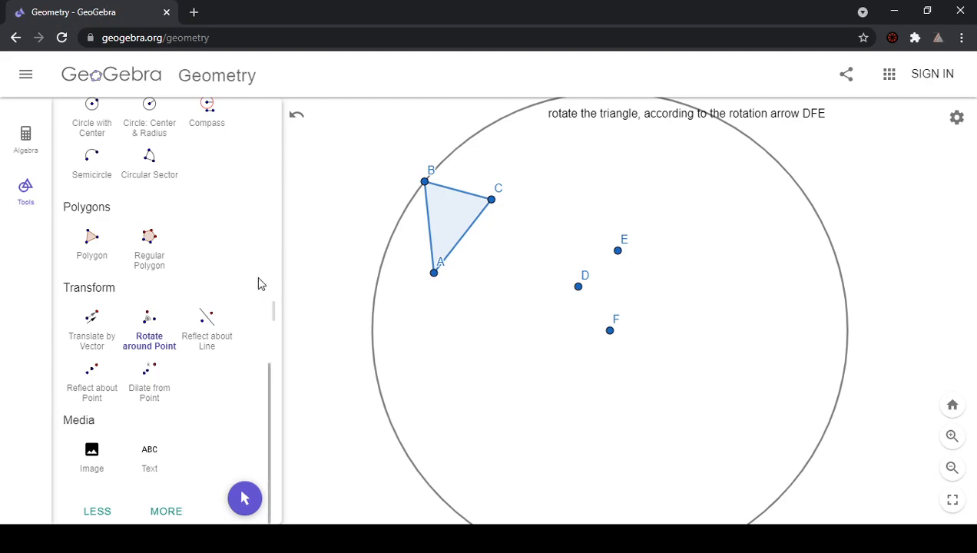
# Measure angle DFE with the Angle tool, taking points D, F and E in that order.
pyautogui.scroll(6, 160, 323)
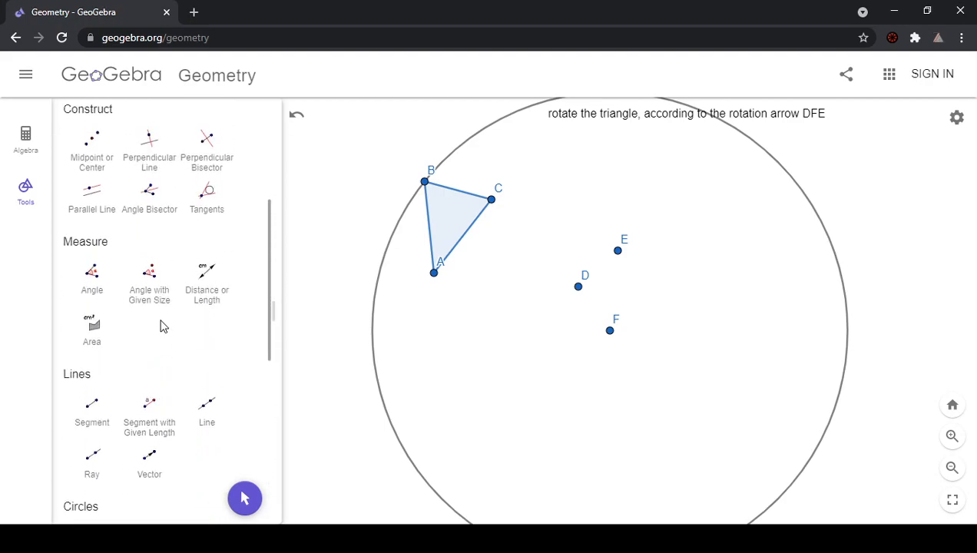
pyautogui.click(94, 282)
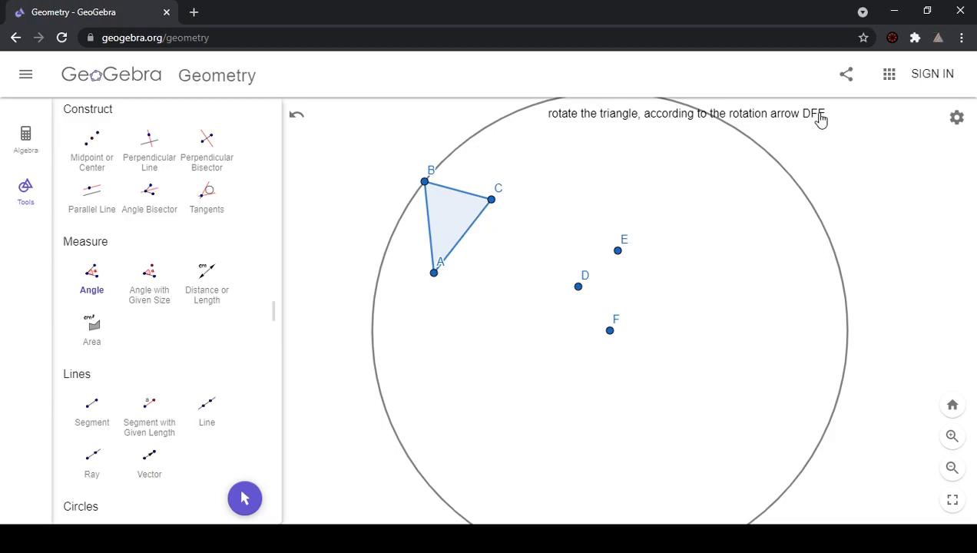
pyautogui.click(578, 287)
pyautogui.click(609, 332)
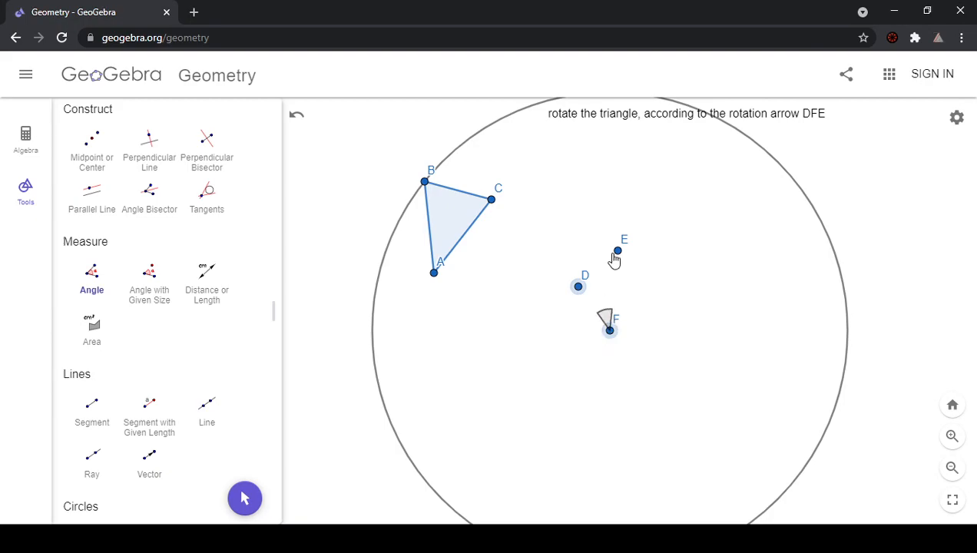
pyautogui.click(618, 253)
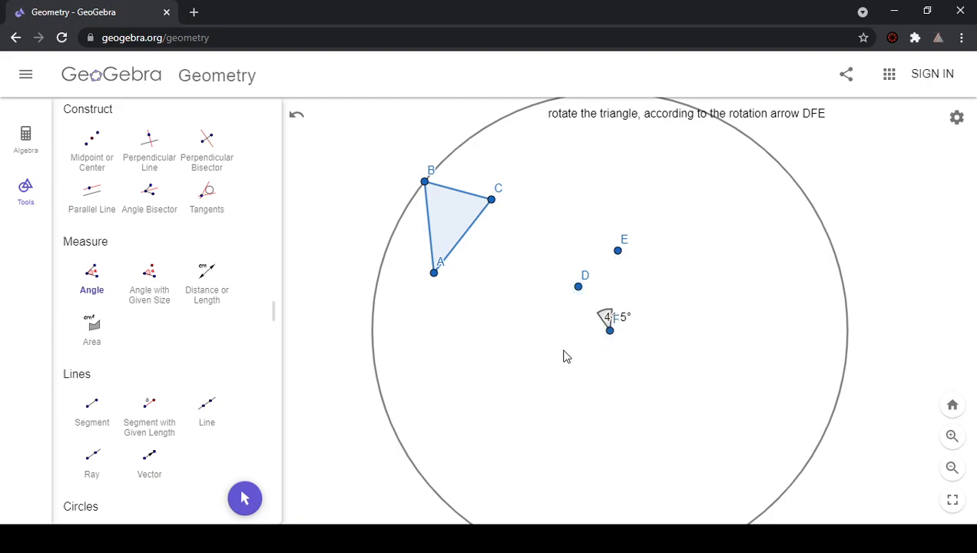
# Hide the label of point F in its object settings and close the settings.
pyautogui.rightClick(612, 335)
pyautogui.click(649, 414)
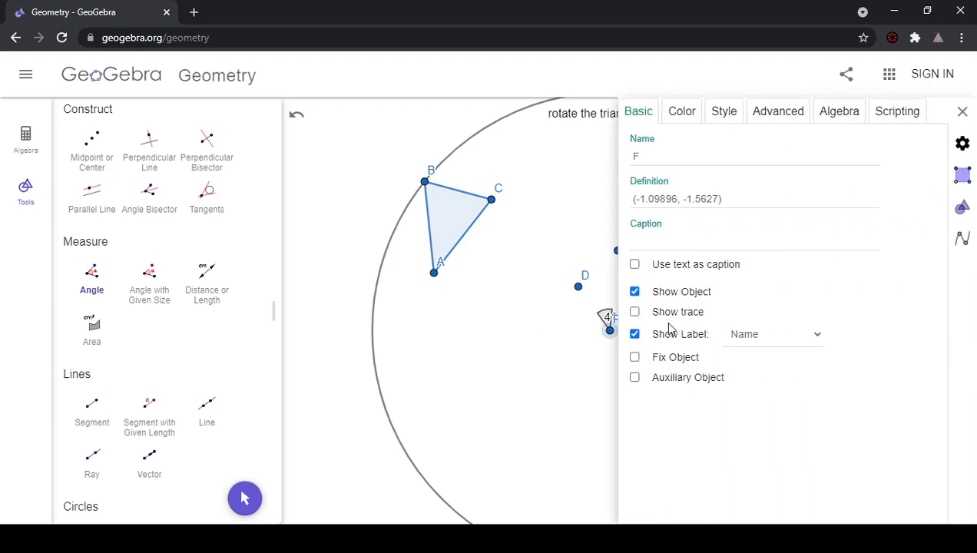
pyautogui.click(634, 334)
pyautogui.click(322, 413)
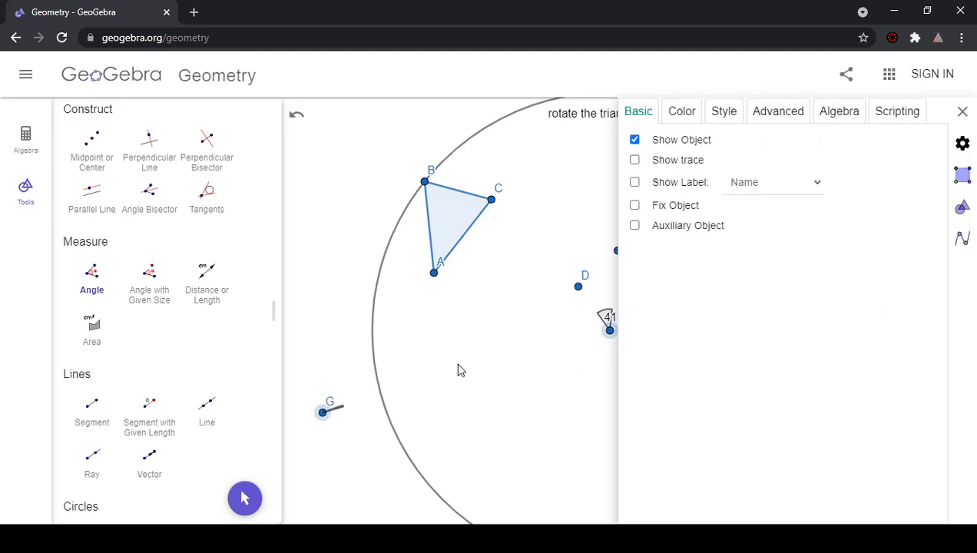
pyautogui.click(962, 111)
# Delete the stray point G outside the circle.
pyautogui.scroll(4, 138, 292)
pyautogui.click(86, 347)
pyautogui.click(323, 412)
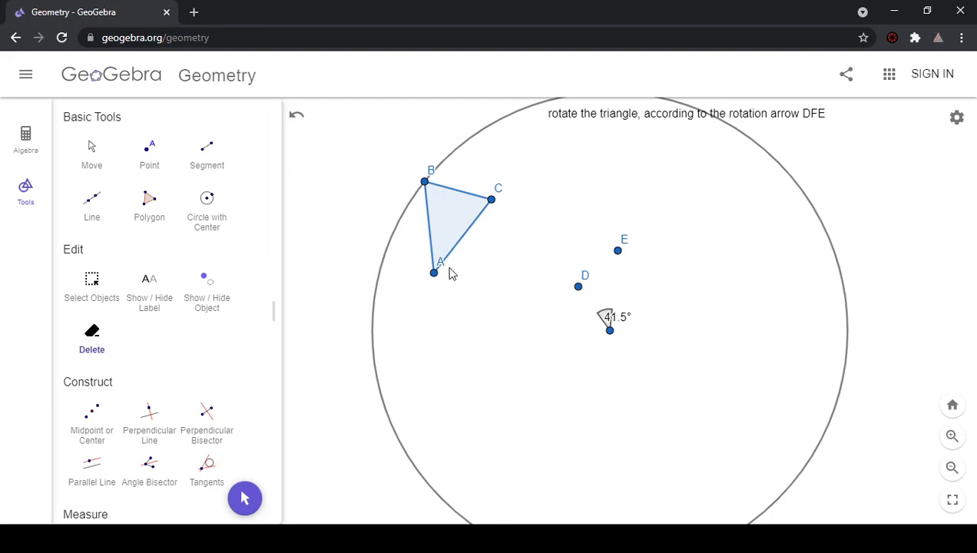
# Draw segments from the angle's vertex F to point D and from F to point E.
pyautogui.scroll(-8, 144, 421)
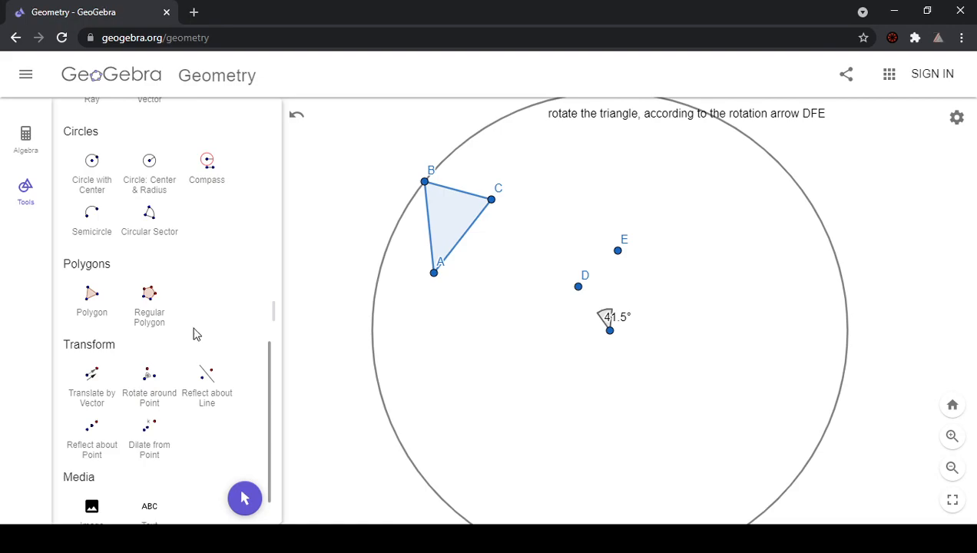
pyautogui.scroll(8, 195, 335)
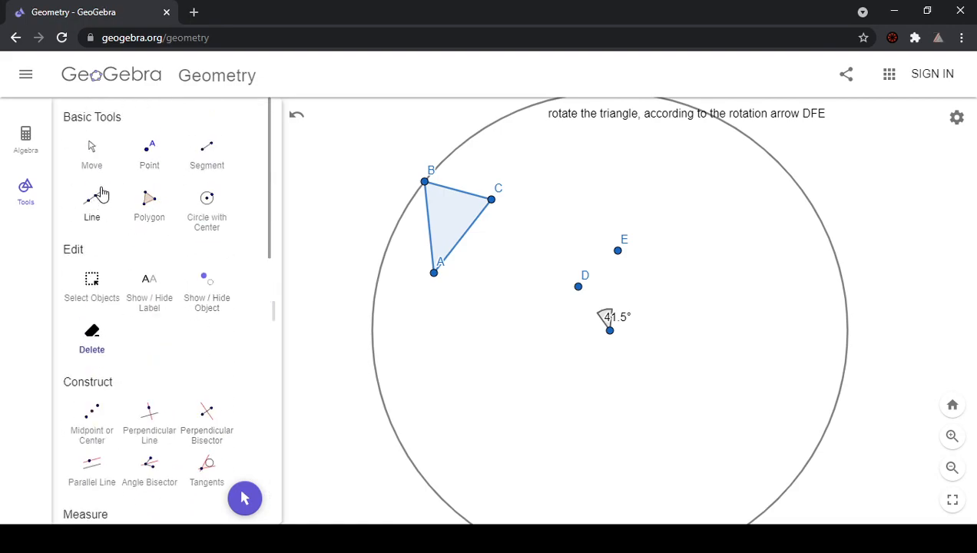
pyautogui.click(201, 153)
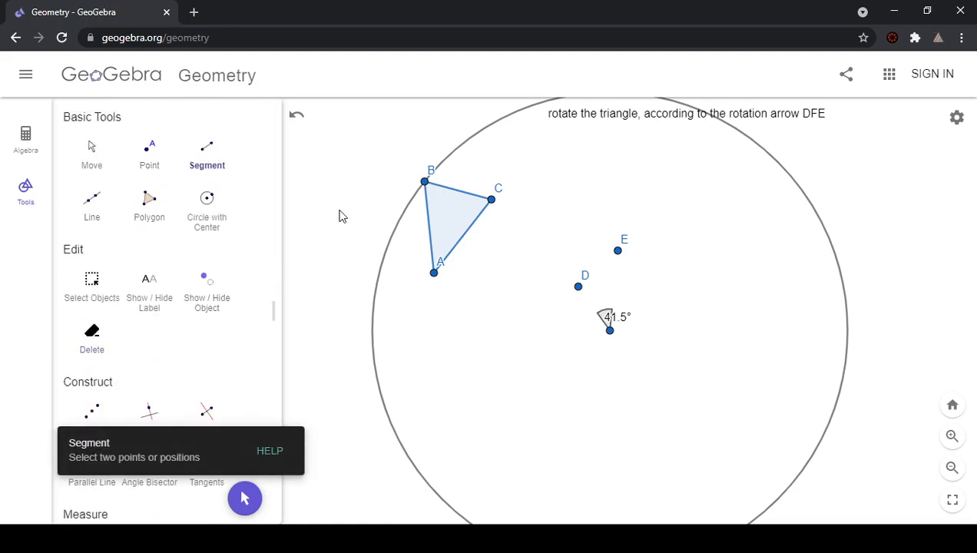
pyautogui.click(610, 331)
pyautogui.click(578, 286)
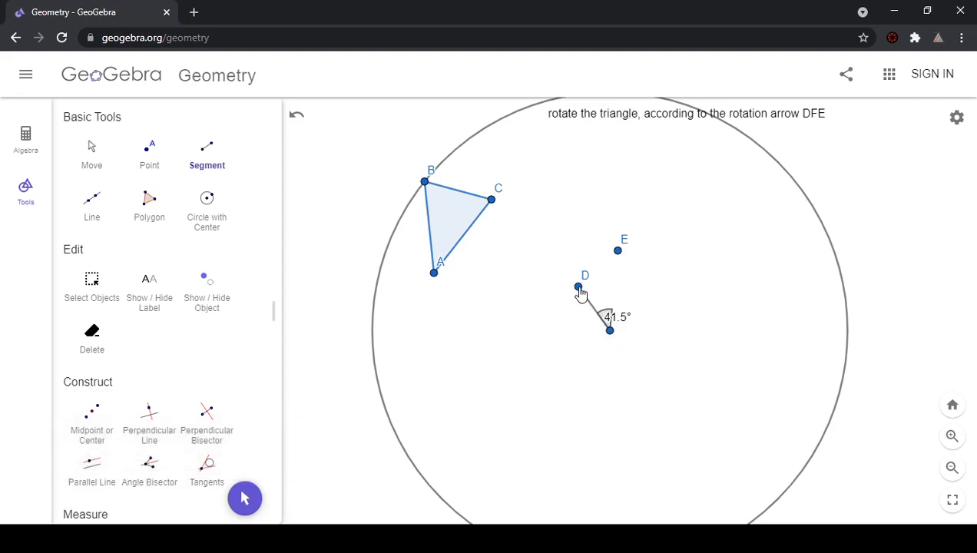
pyautogui.click(610, 331)
pyautogui.click(617, 251)
# Rotate triangle ABC around point F by 41.5° clockwise.
pyautogui.scroll(-5, 239, 372)
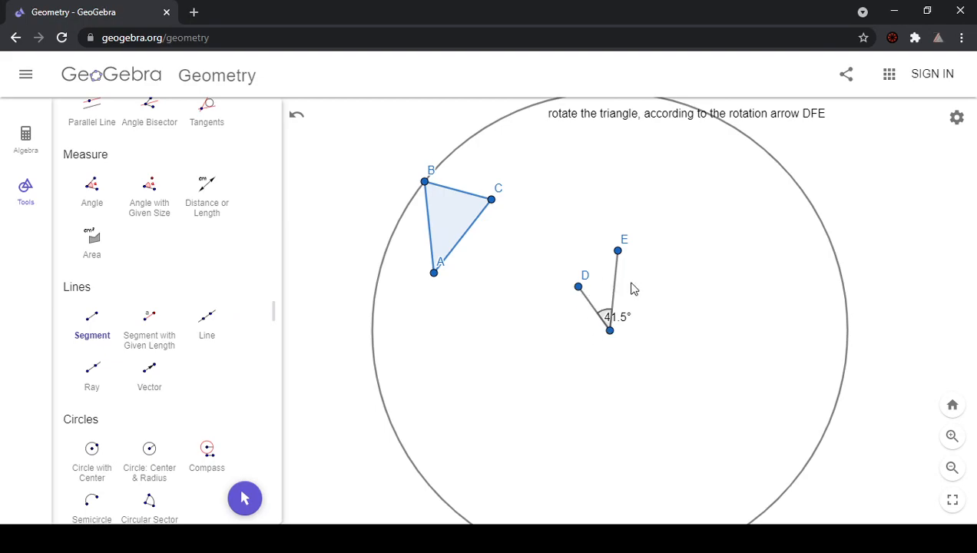
pyautogui.scroll(-5, 142, 351)
pyautogui.click(144, 344)
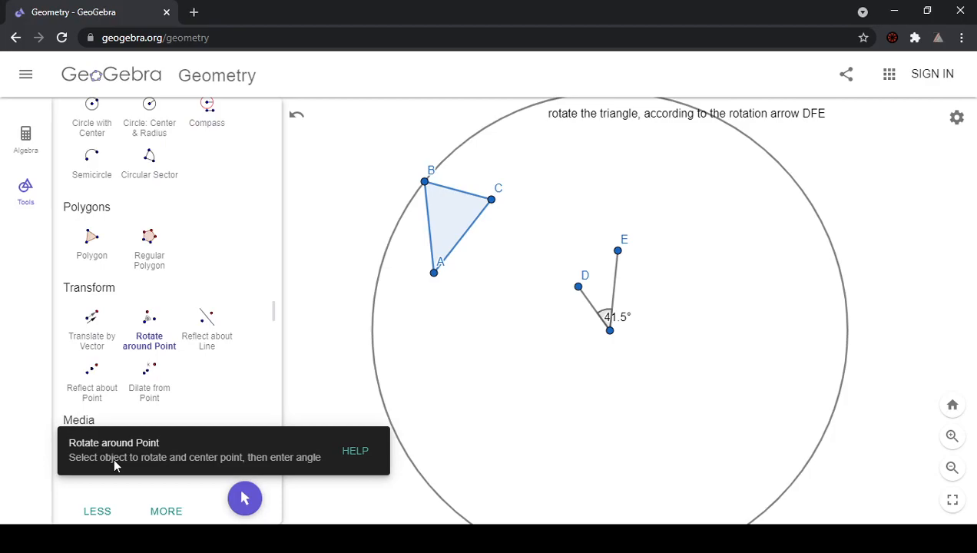
pyautogui.click(453, 213)
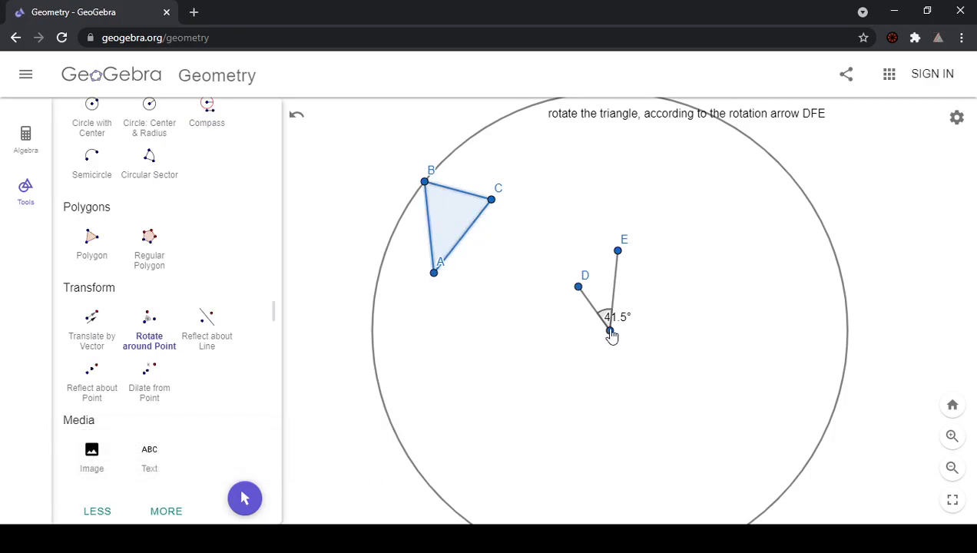
pyautogui.click(610, 332)
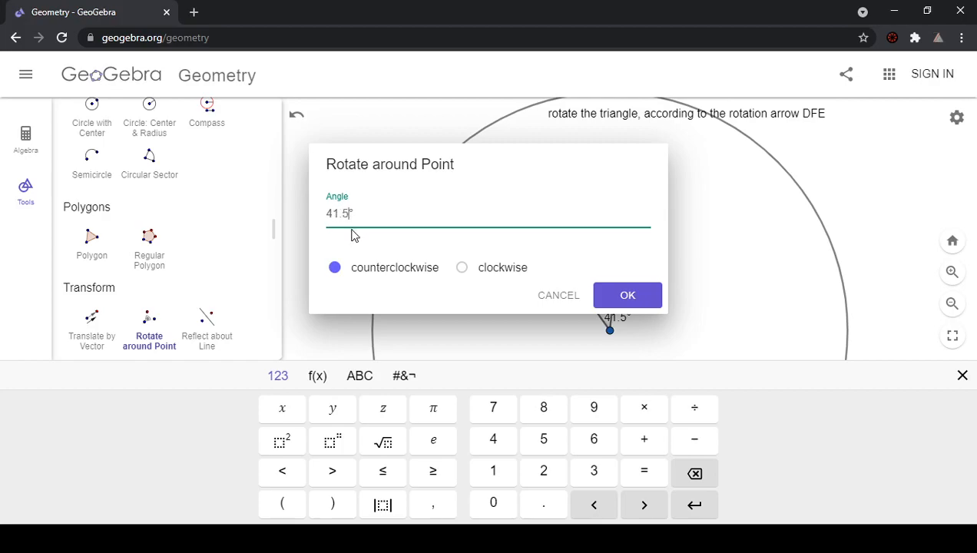
pyautogui.click(461, 269)
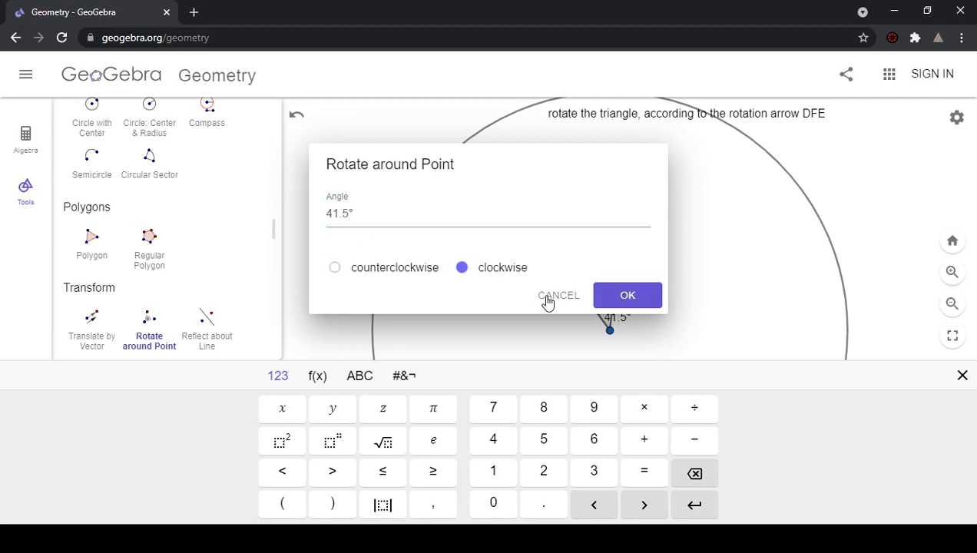
pyautogui.click(627, 298)
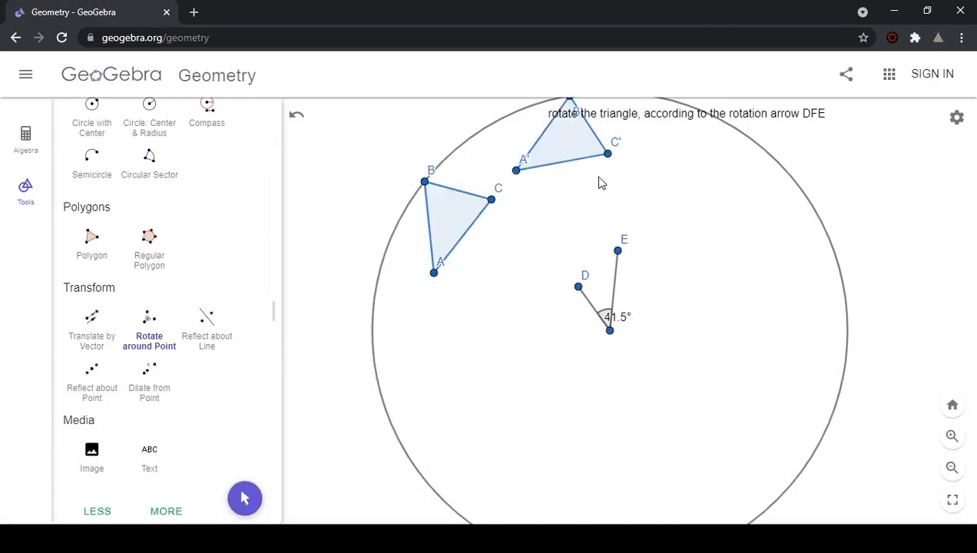
# Delete the whole rotation construction, including both triangles, the circle, the angle and the text.
pyautogui.scroll(10, 160, 187)
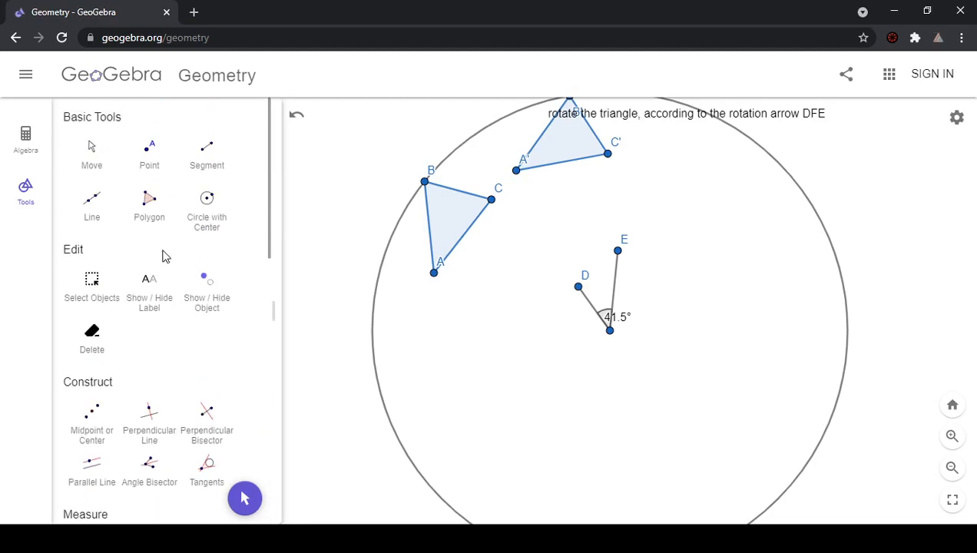
pyautogui.click(89, 152)
pyautogui.moveTo(866, 203); pyautogui.dragTo(863, 262)
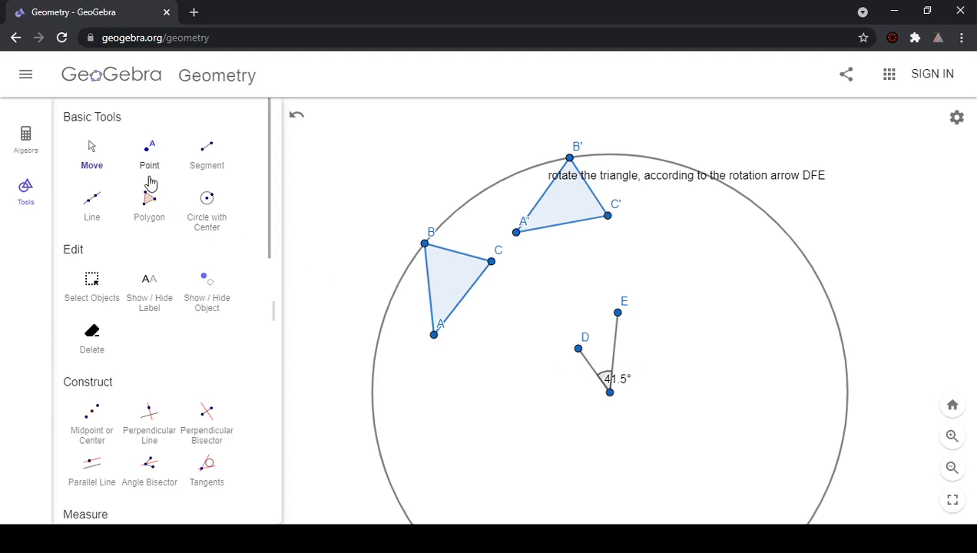
pyautogui.click(92, 334)
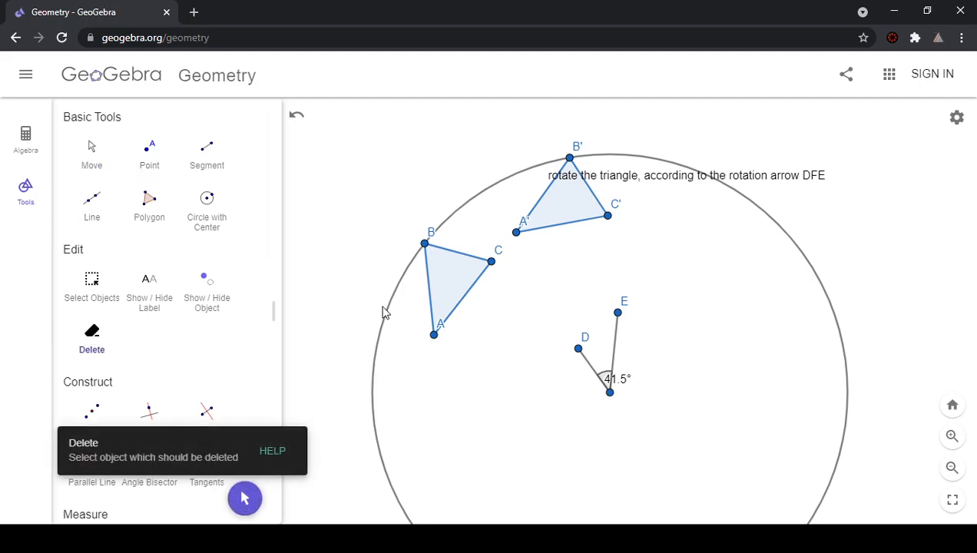
pyautogui.moveTo(400, 284)
pyautogui.mouseDown()
pyautogui.moveTo(457, 301)
pyautogui.moveTo(445, 320)
pyautogui.moveTo(486, 248)
pyautogui.moveTo(472, 211)
pyautogui.moveTo(566, 168)
pyautogui.moveTo(603, 403)
pyautogui.moveTo(621, 314)
pyautogui.mouseUp()
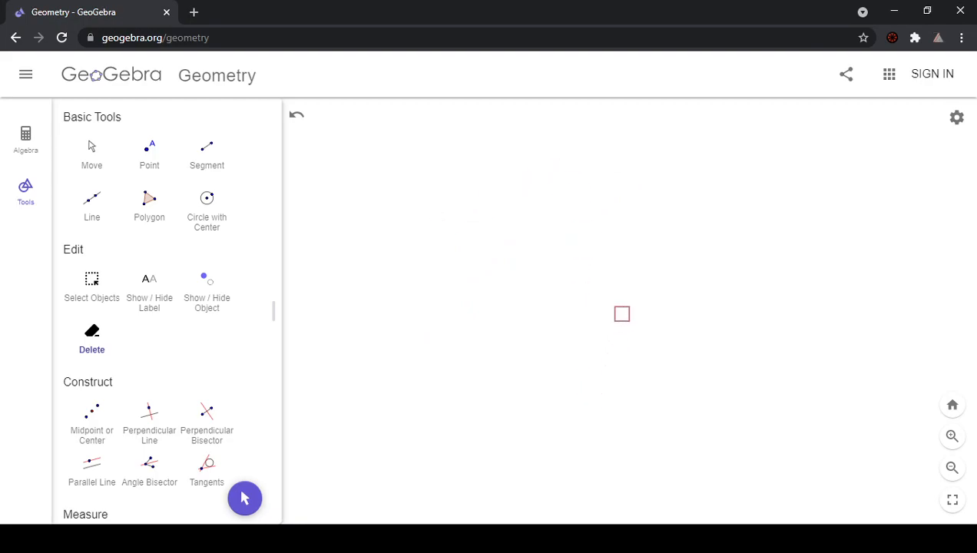
# Draw a larger triangle ABC on the empty canvas with the Polygon tool, with C to the right of side AB.
pyautogui.click(149, 207)
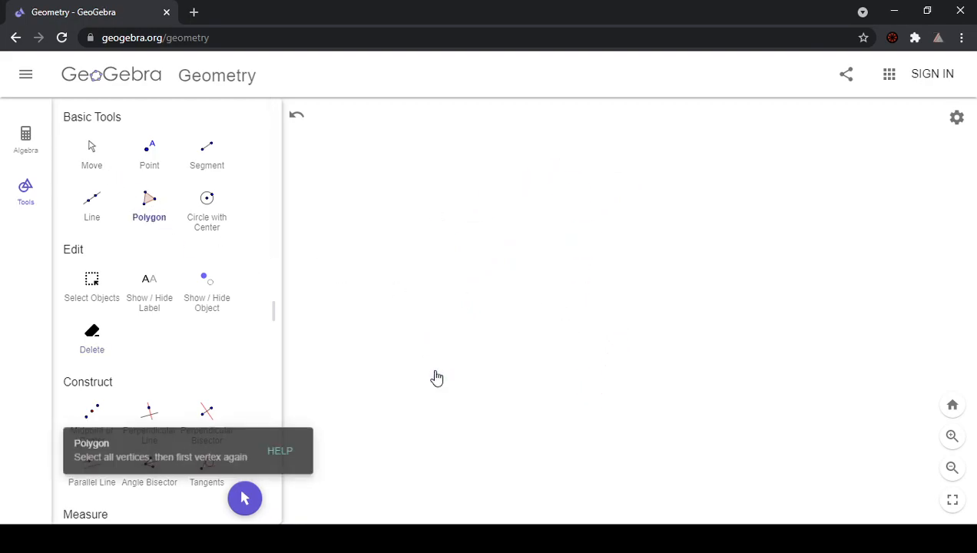
pyautogui.click(434, 370)
pyautogui.click(439, 194)
pyautogui.click(563, 296)
pyautogui.click(435, 370)
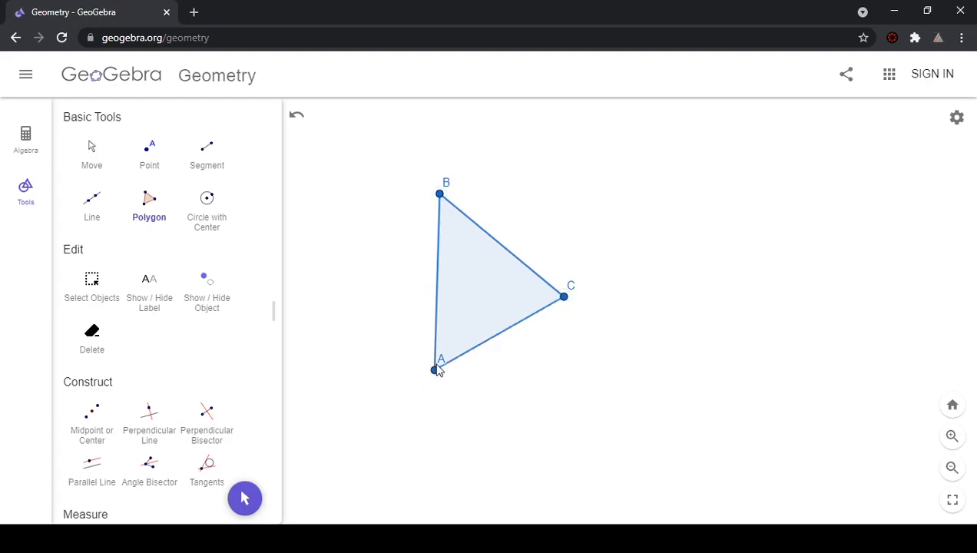
# Draw a segment from D to E, rising to the upper right, in the empty area right of triangle ABC.
pyautogui.click(215, 157)
pyautogui.click(662, 247)
pyautogui.click(735, 169)
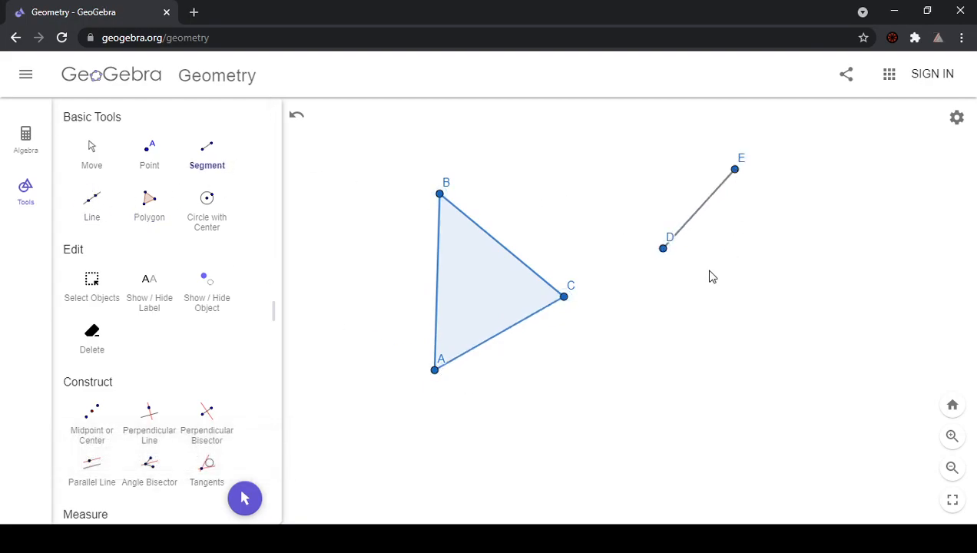
# Add the text "Translate the given triangle according to the slide arrow ED" above the triangle.
pyautogui.scroll(-10, 114, 213)
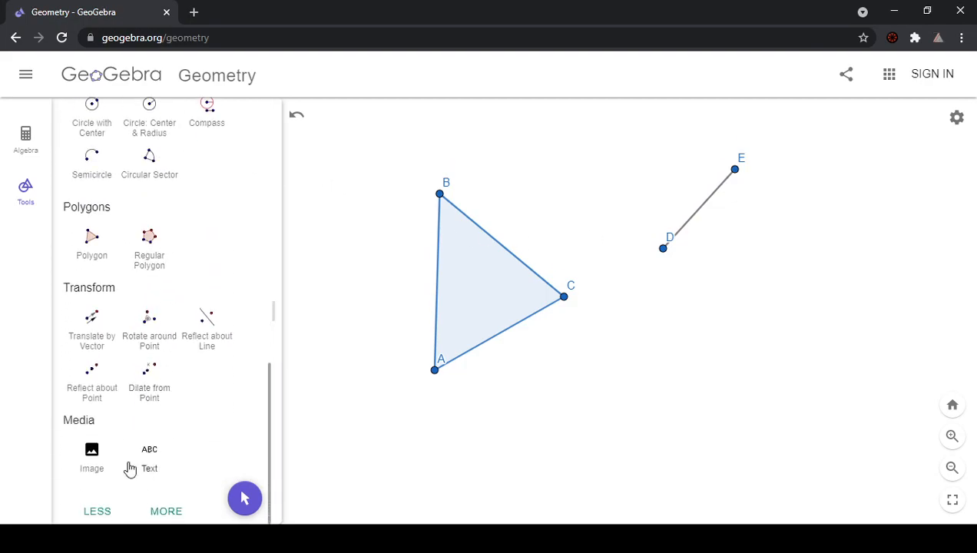
pyautogui.click(150, 461)
pyautogui.click(401, 131)
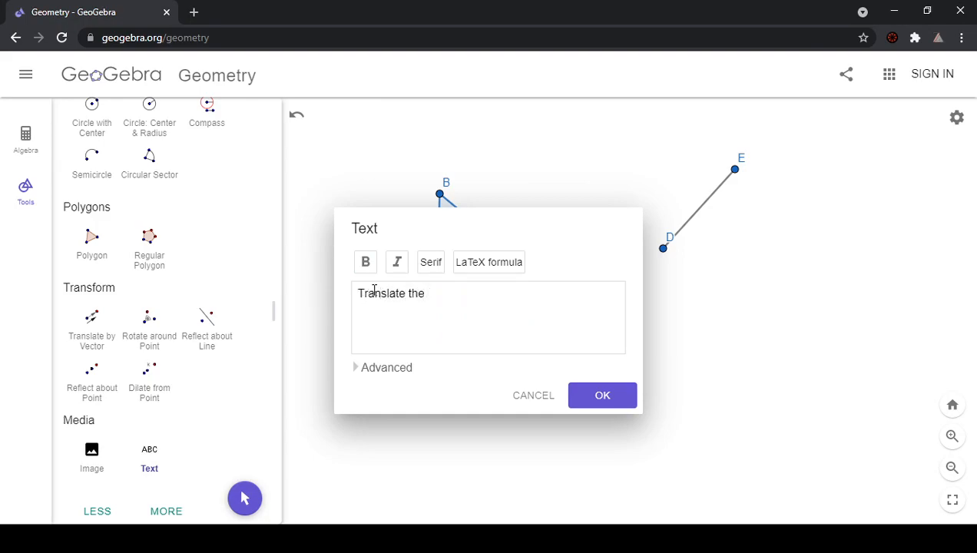
pyautogui.write('Translate the given triangle according to the slide')
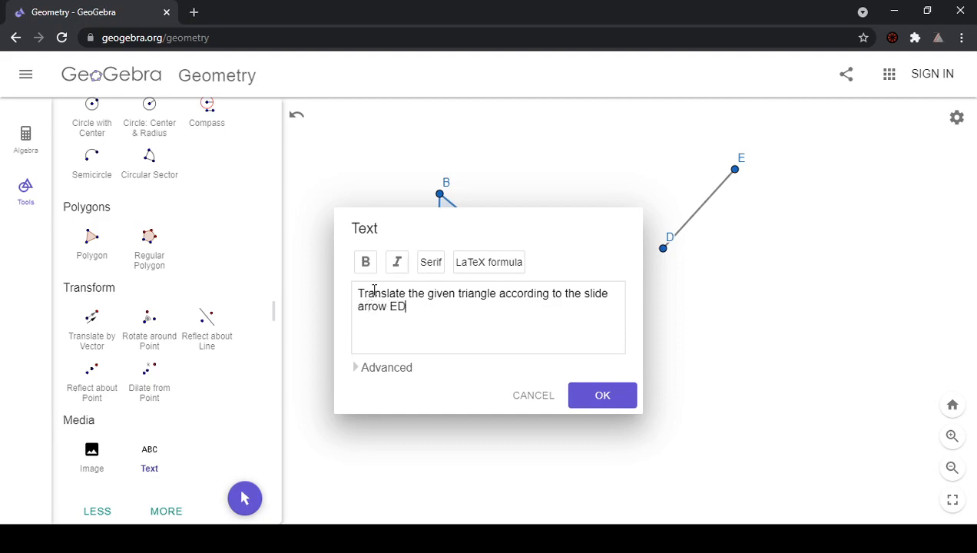
pyautogui.click(587, 395)
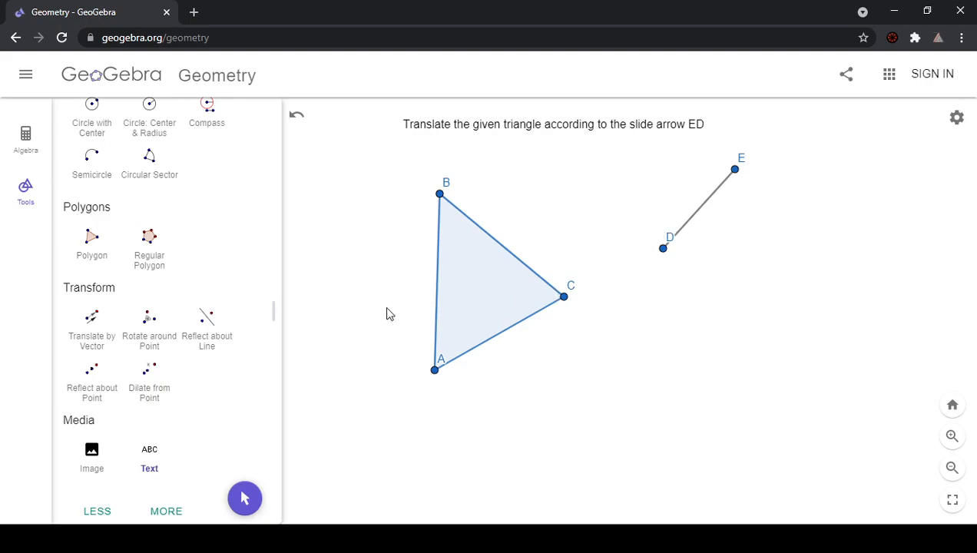
# Translate triangle ABC by the vector from point E to point D.
pyautogui.click(93, 318)
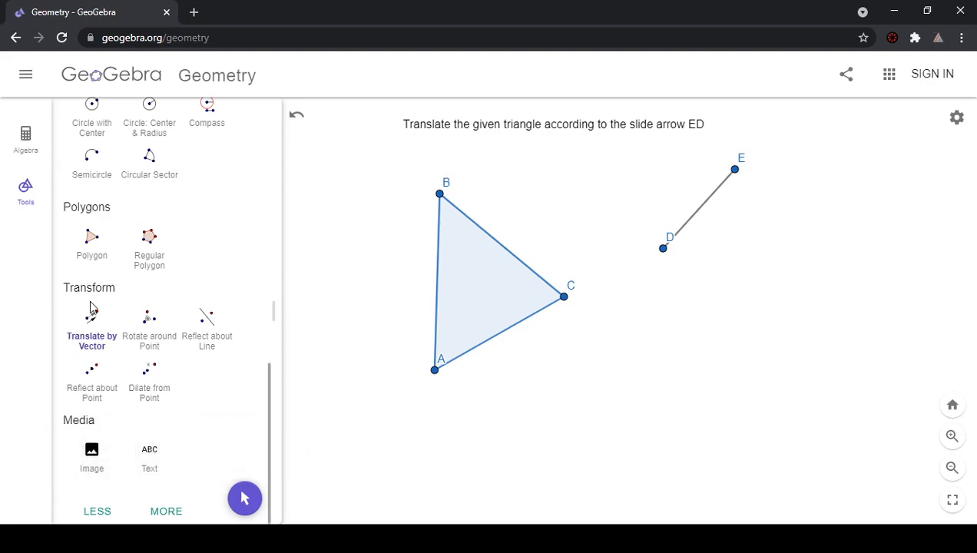
pyautogui.click(487, 295)
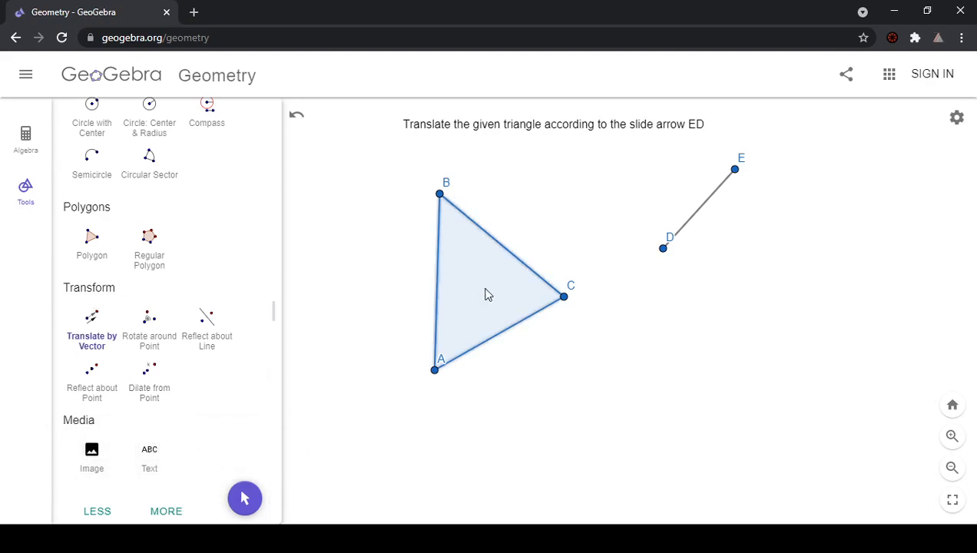
pyautogui.click(734, 170)
pyautogui.click(663, 249)
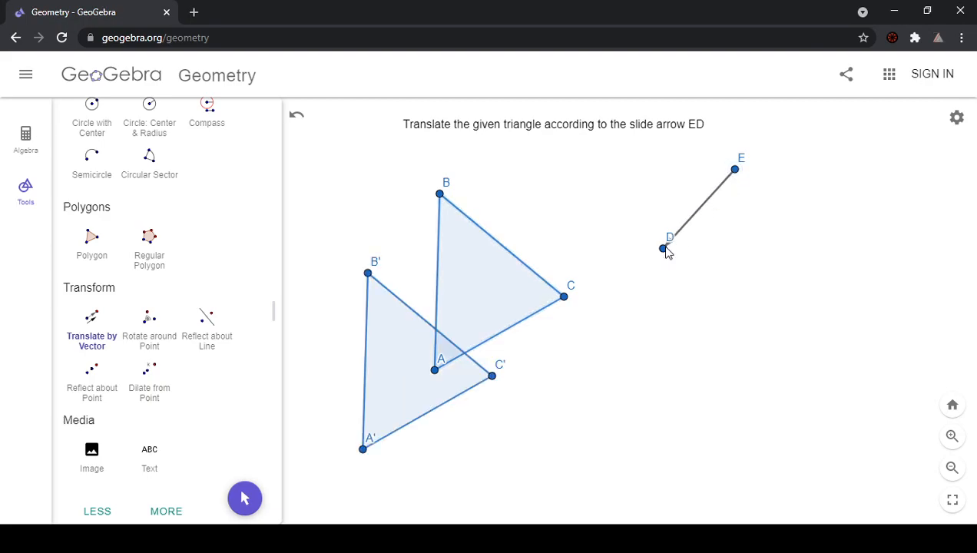
# Hide the label of point D to expose the tip of the slide arrow.
pyautogui.scroll(4, 697, 249)
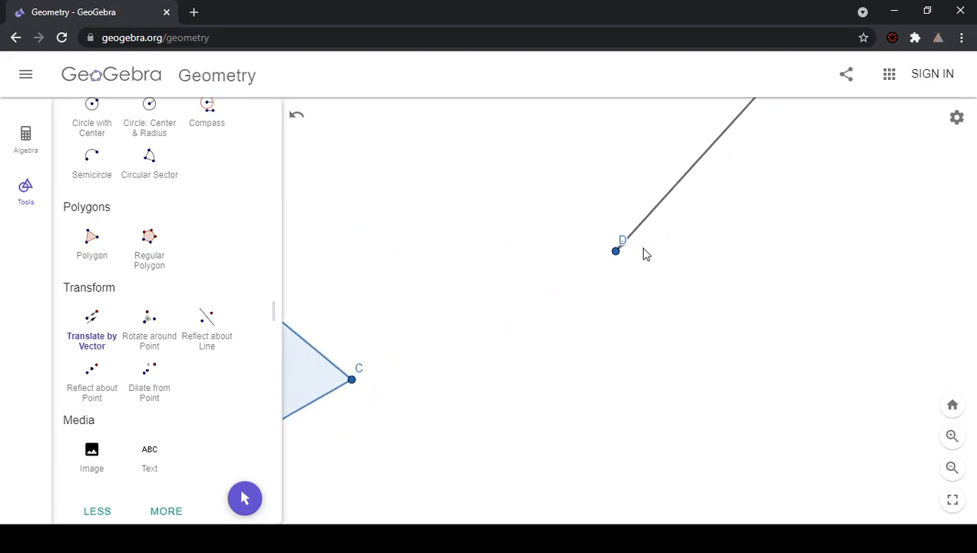
pyautogui.scroll(-6, 661, 265)
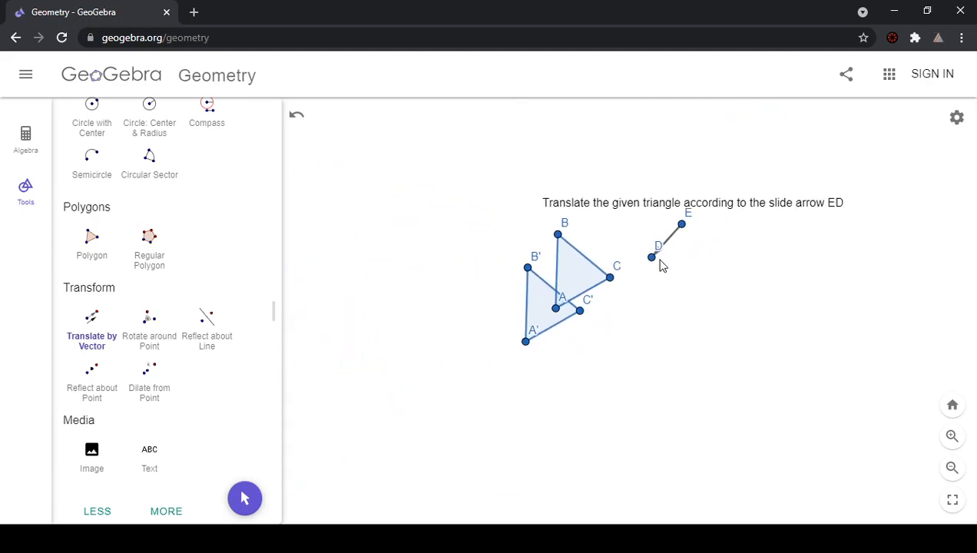
pyautogui.scroll(6, 672, 268)
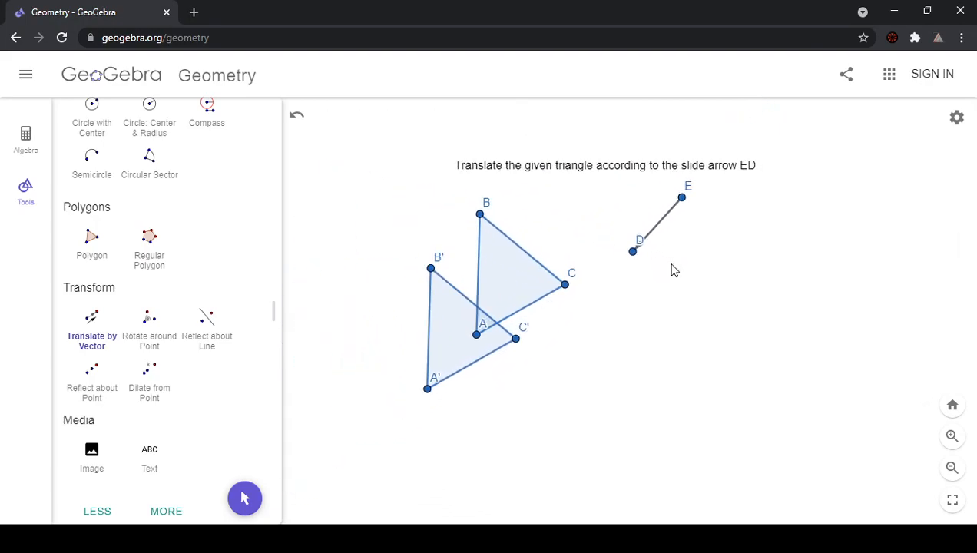
pyautogui.rightClick(613, 245)
pyautogui.click(651, 332)
pyautogui.click(634, 334)
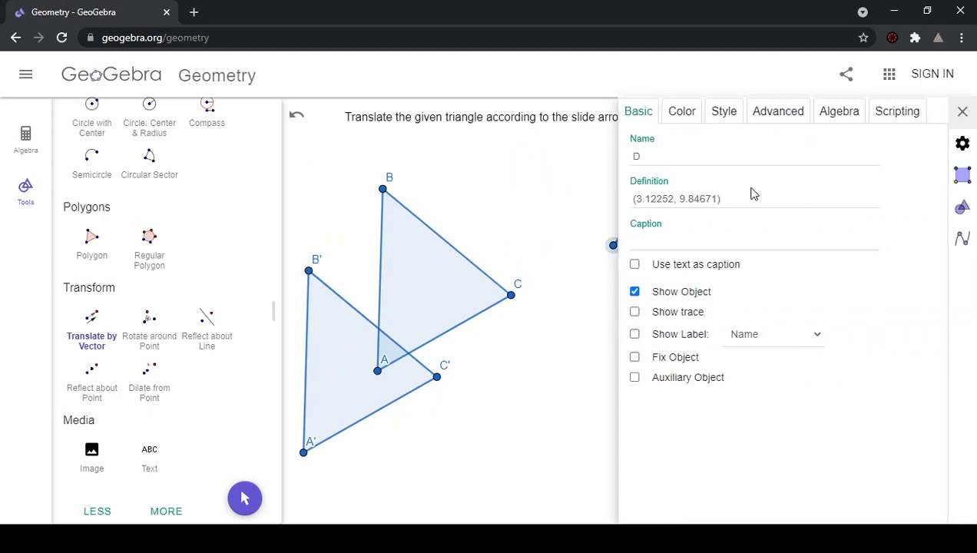
pyautogui.click(962, 112)
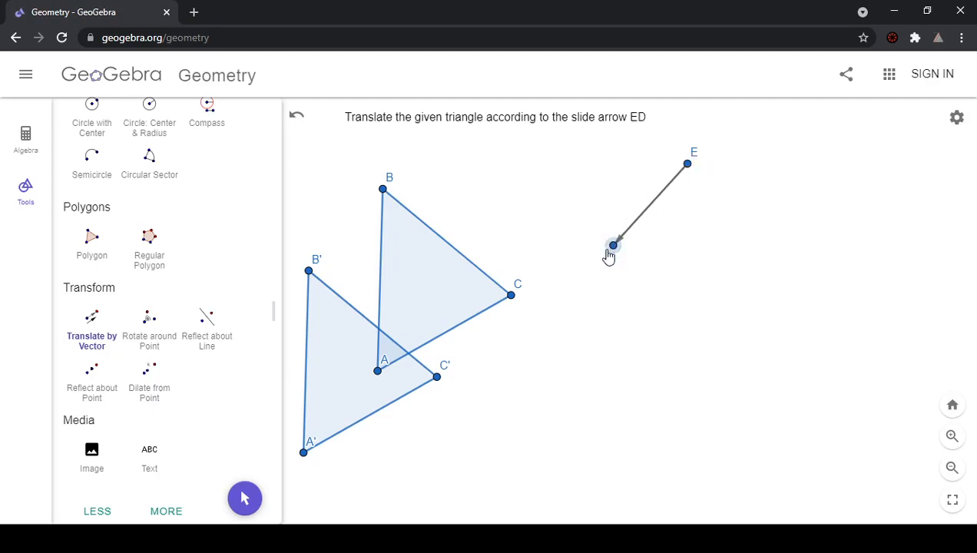
# Show the label of point D again.
pyautogui.rightClick(612, 248)
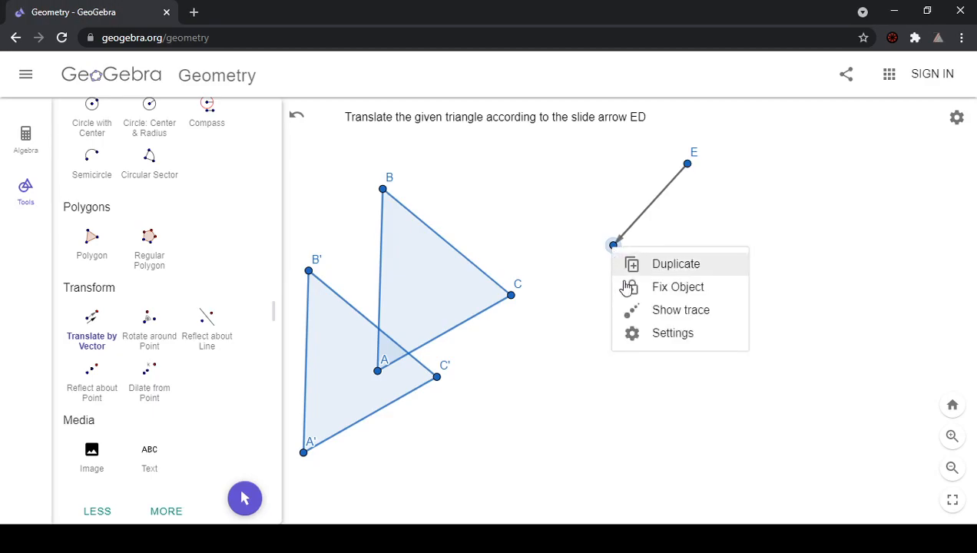
pyautogui.click(651, 335)
pyautogui.click(634, 334)
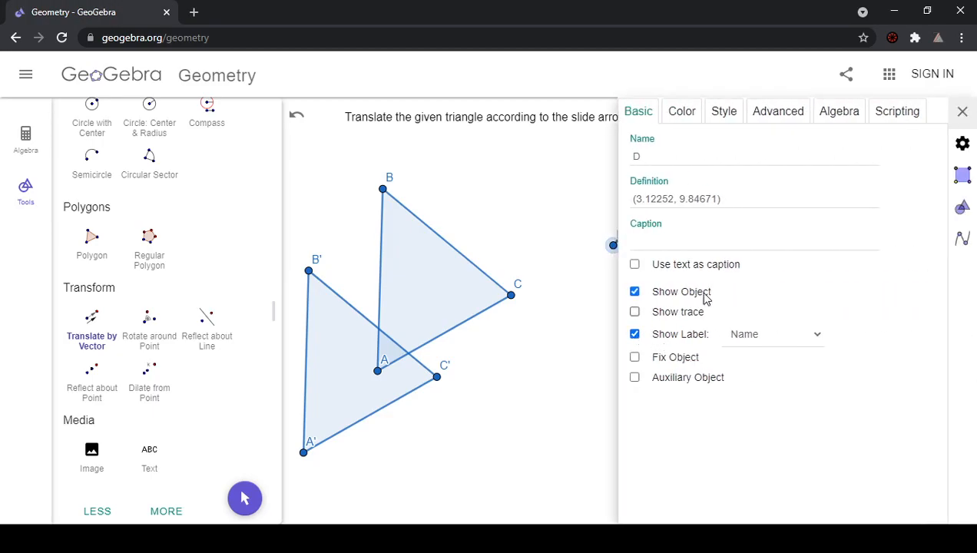
pyautogui.click(962, 112)
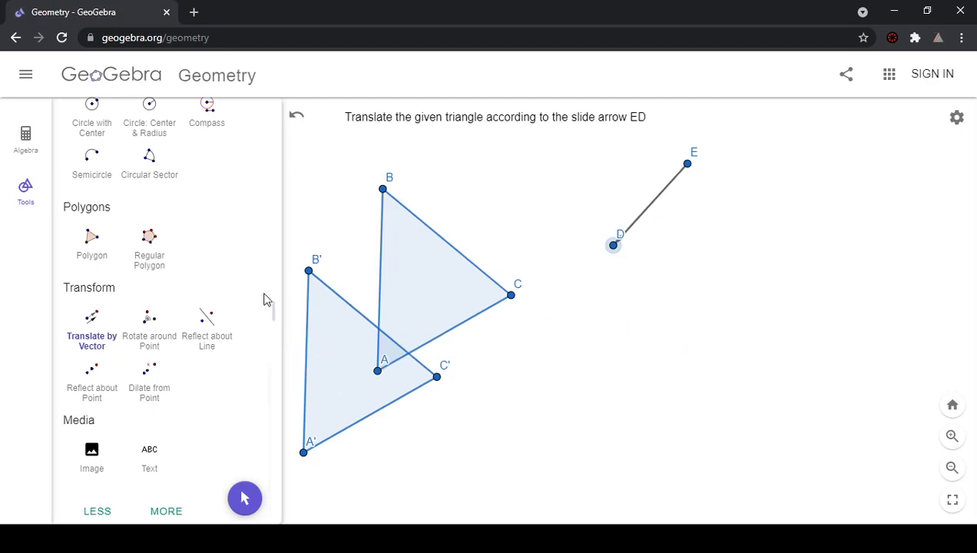
# Delete the original triangle ABC and its translated image.
pyautogui.scroll(-5, 400, 355)
pyautogui.scroll(3, 403, 361)
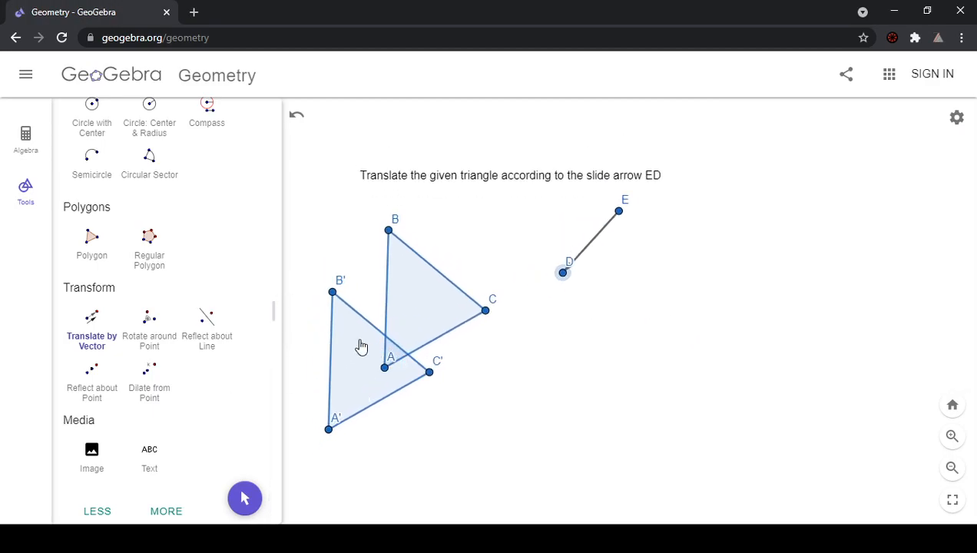
pyautogui.scroll(5, 165, 299)
pyautogui.scroll(-4, 100, 343)
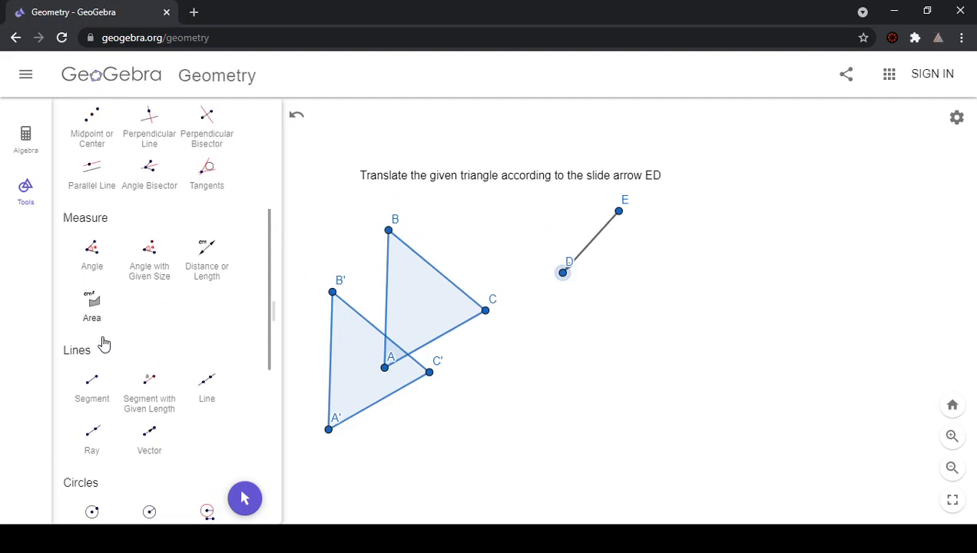
pyautogui.scroll(6, 103, 342)
pyautogui.scroll(1, 104, 342)
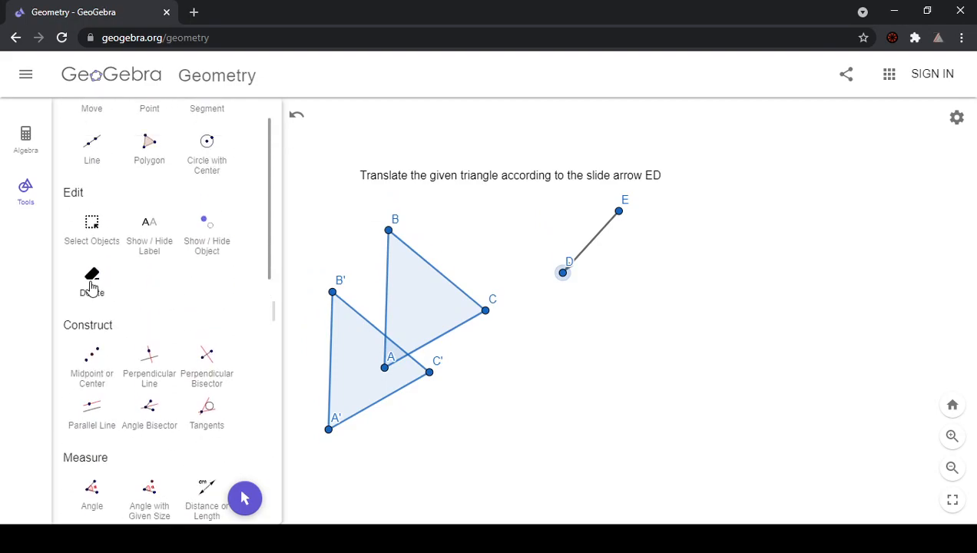
pyautogui.click(91, 280)
pyautogui.click(395, 361)
pyautogui.click(427, 373)
pyautogui.click(480, 311)
pyautogui.click(387, 230)
pyautogui.click(384, 367)
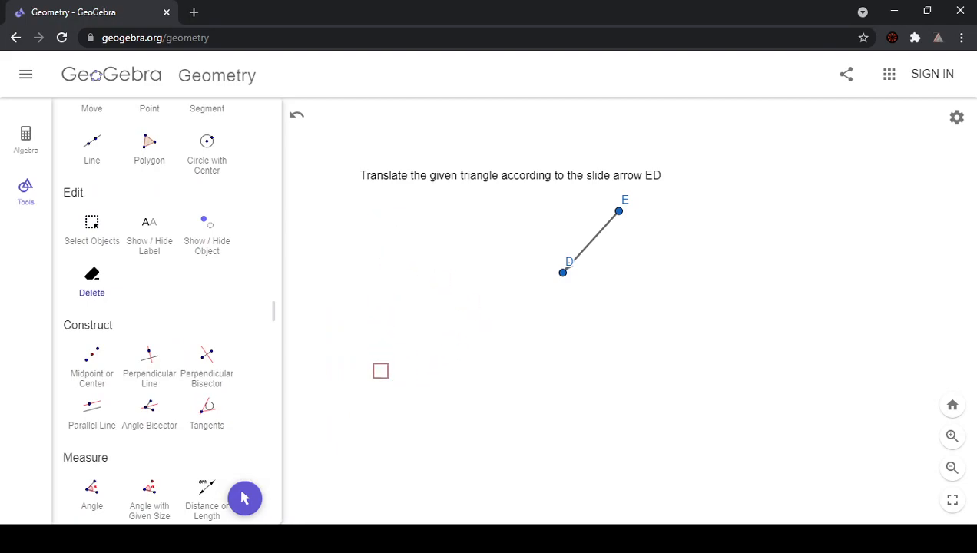
# Delete points D and E with their slide arrow, and the translation text.
pyautogui.click(562, 273)
pyautogui.click(618, 211)
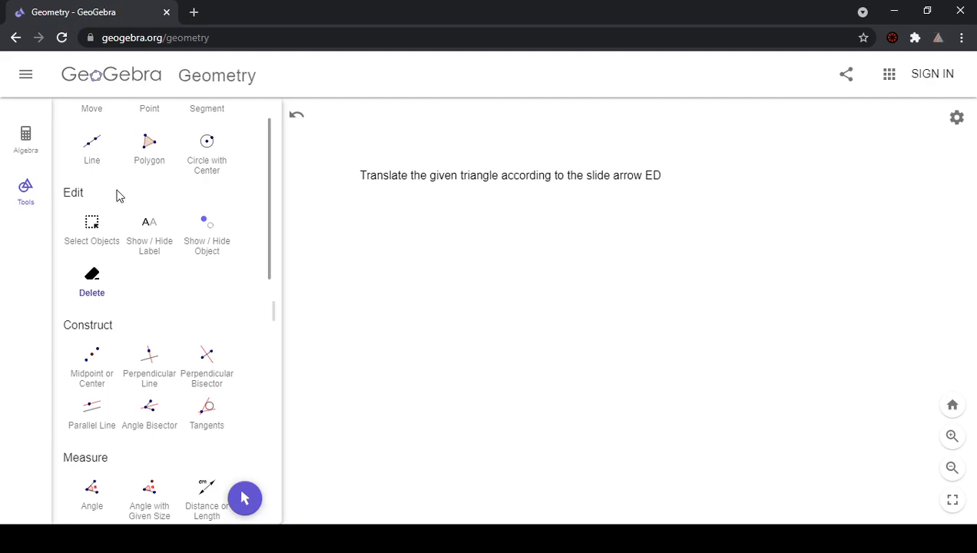
pyautogui.click(406, 177)
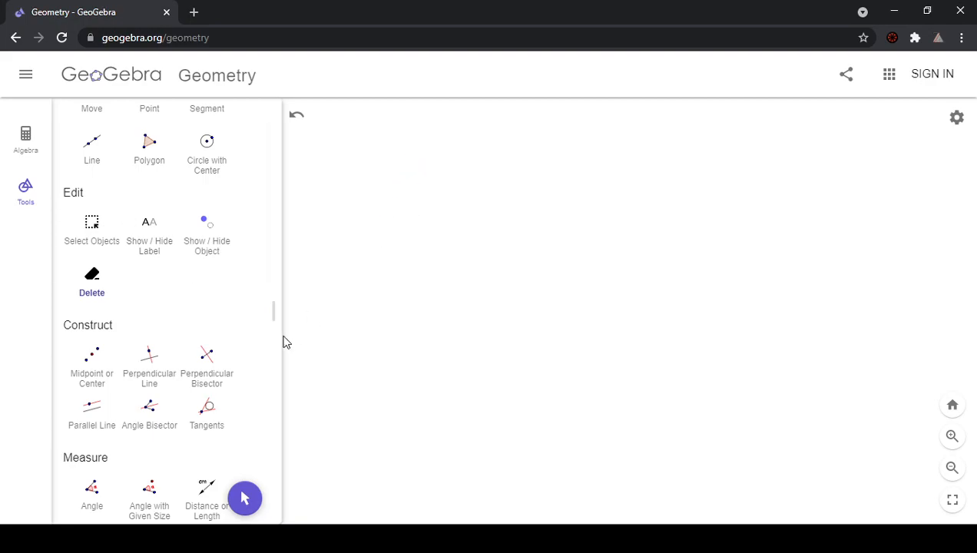
# Add the text "Use glide reflection on the point P, using the slide arrow BA, and the line of reflection touches C".
pyautogui.scroll(-8, 201, 392)
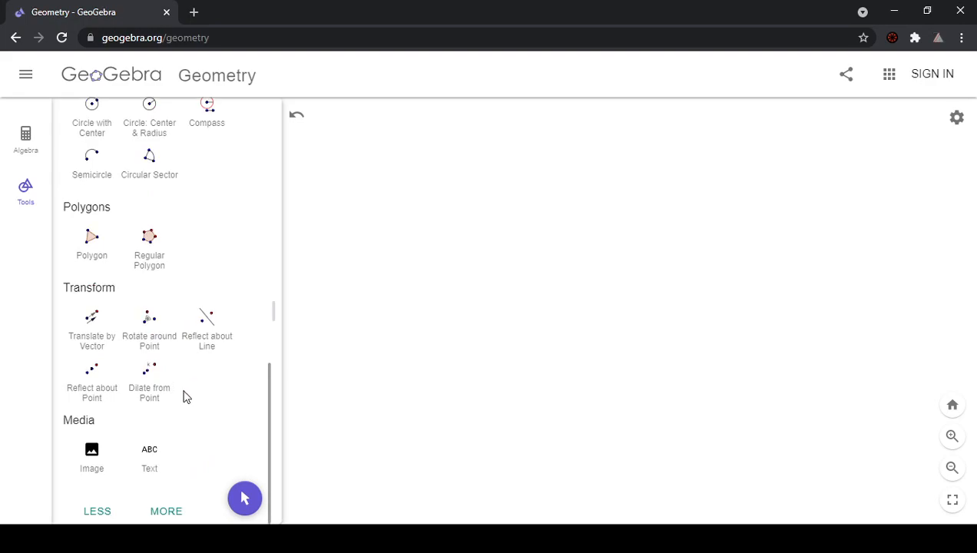
pyautogui.click(144, 457)
pyautogui.click(399, 163)
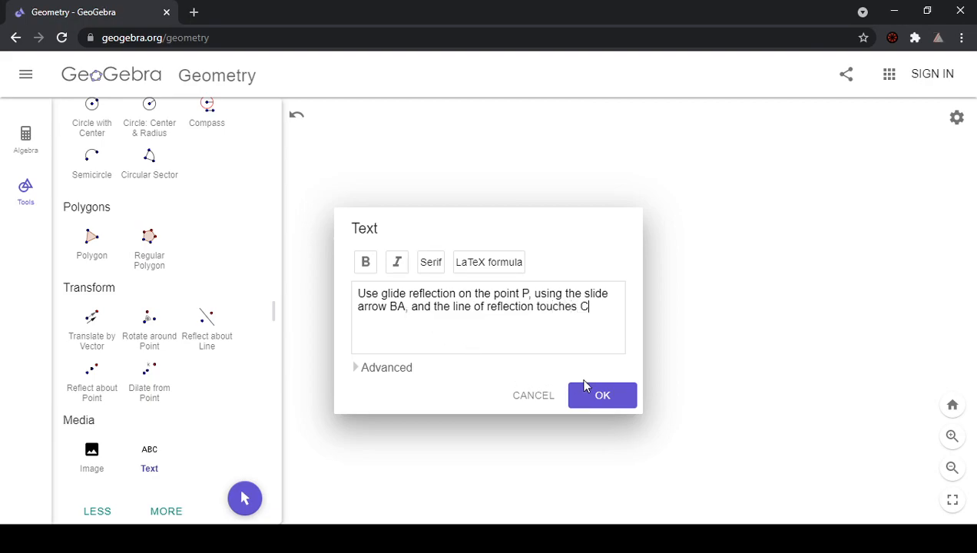
pyautogui.click(602, 396)
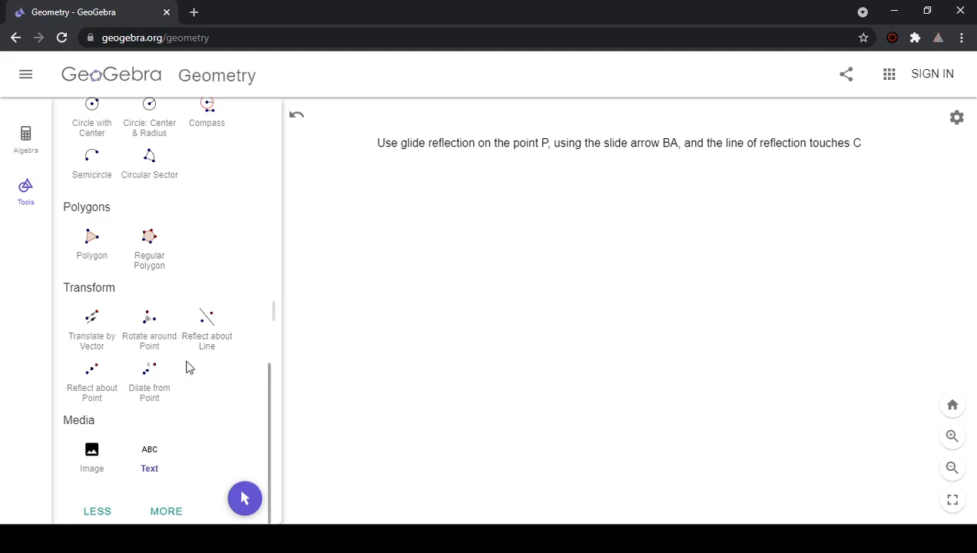
# Place four points below the text: A at the left, B at the upper right, C below B, and D between A and B.
pyautogui.scroll(10, 192, 363)
pyautogui.click(150, 156)
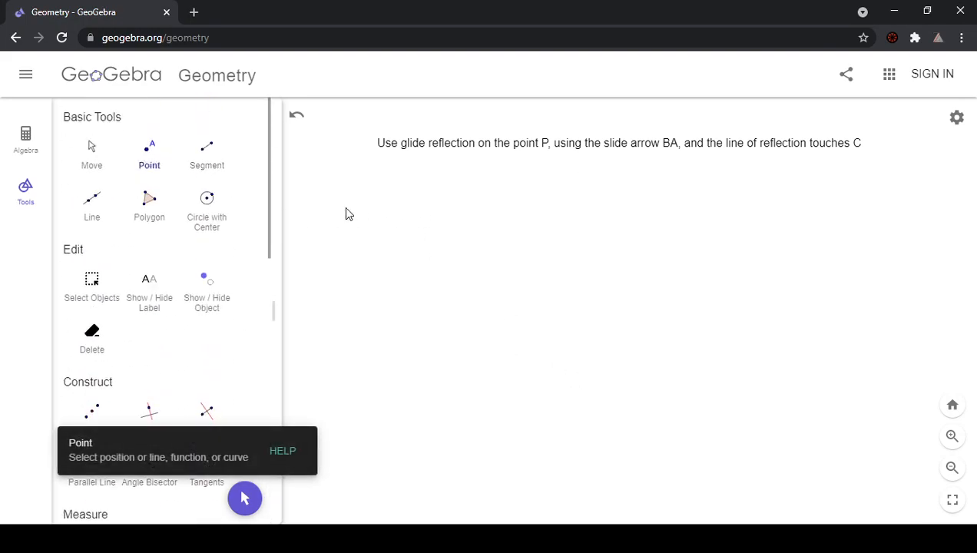
pyautogui.click(388, 272)
pyautogui.click(594, 186)
pyautogui.click(581, 385)
pyautogui.click(513, 266)
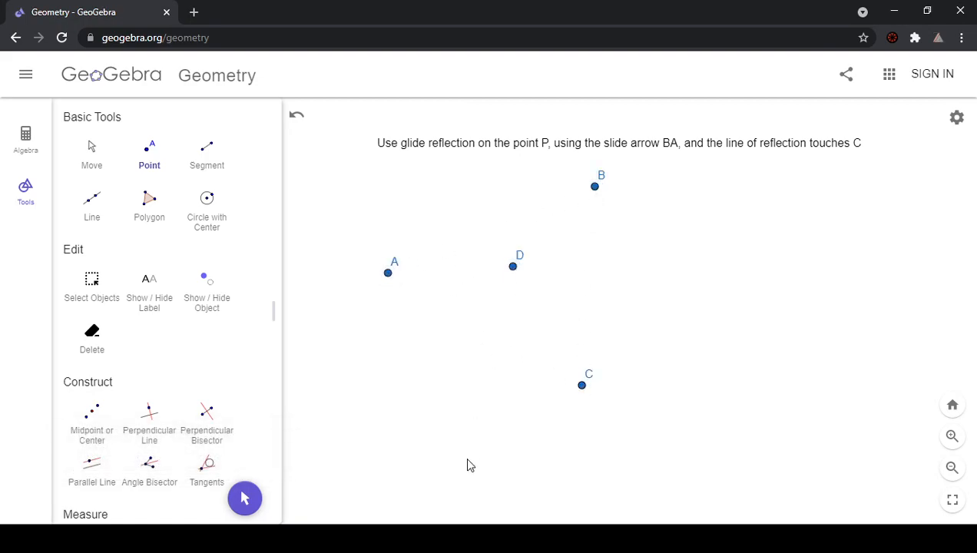
# Rename point D as P.
pyautogui.click(102, 162)
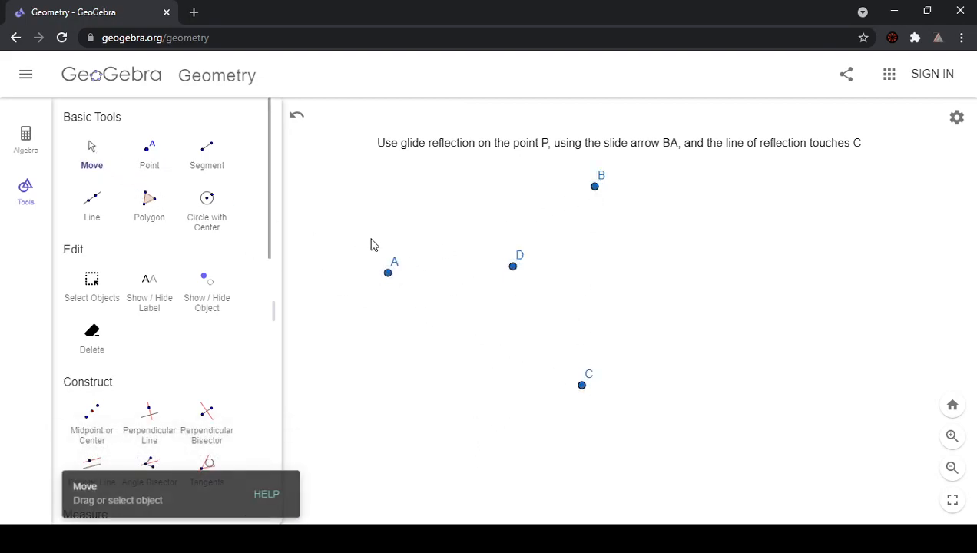
pyautogui.doubleClick(513, 266)
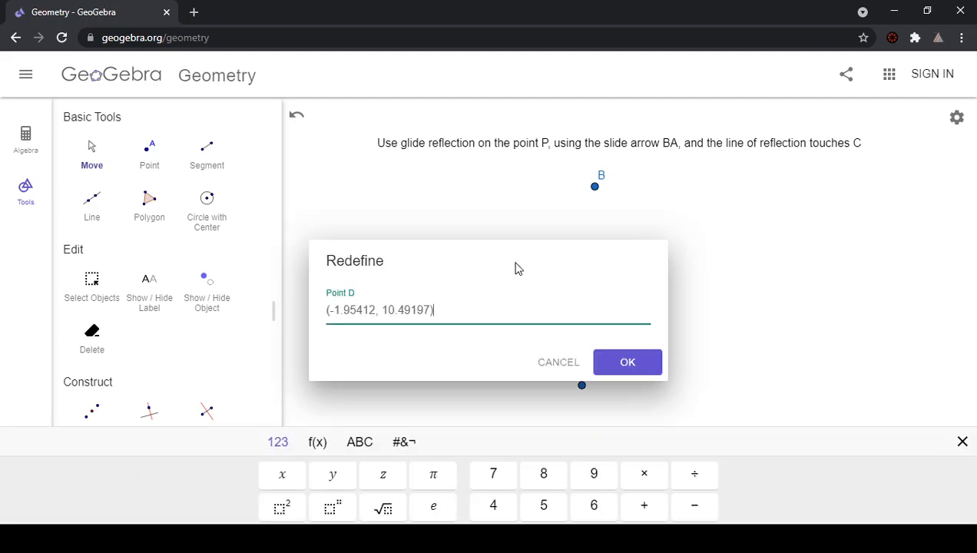
pyautogui.click(562, 280)
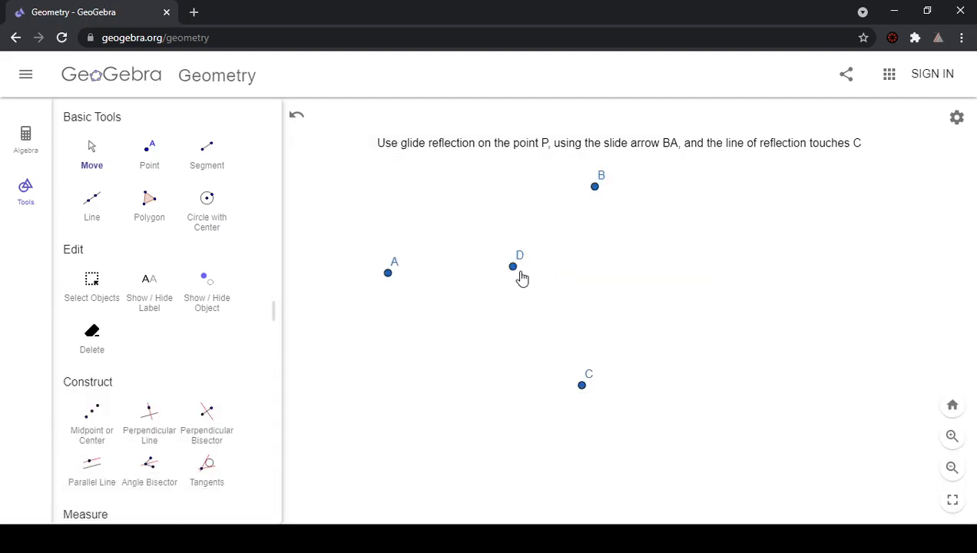
pyautogui.rightClick(514, 270)
pyautogui.click(569, 368)
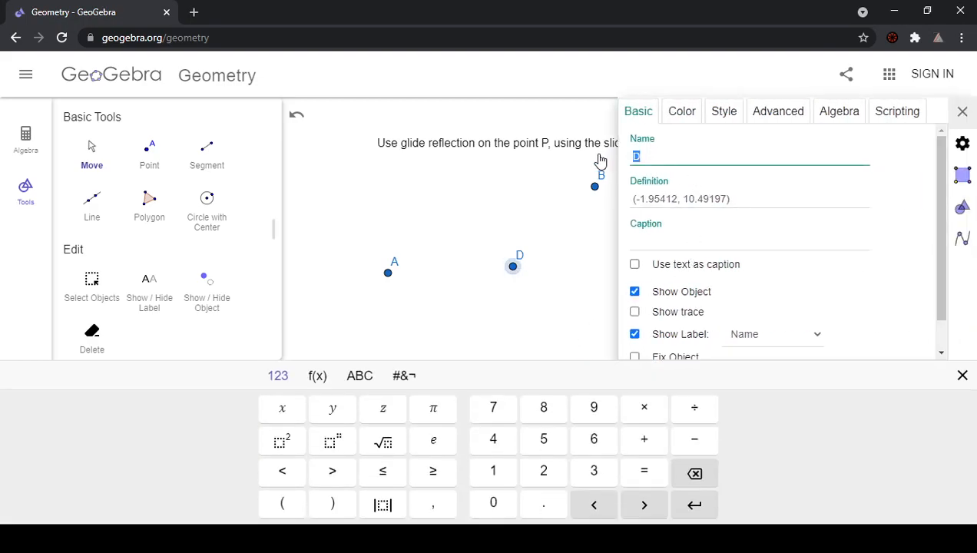
pyautogui.click(962, 112)
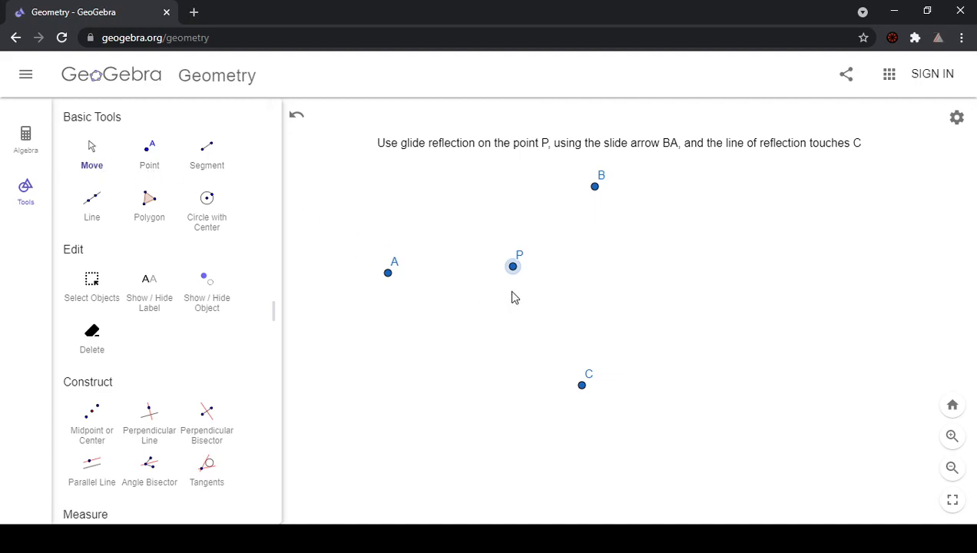
# Move point P below A, roughly level with point C.
pyautogui.moveTo(514, 276); pyautogui.dragTo(447, 372)
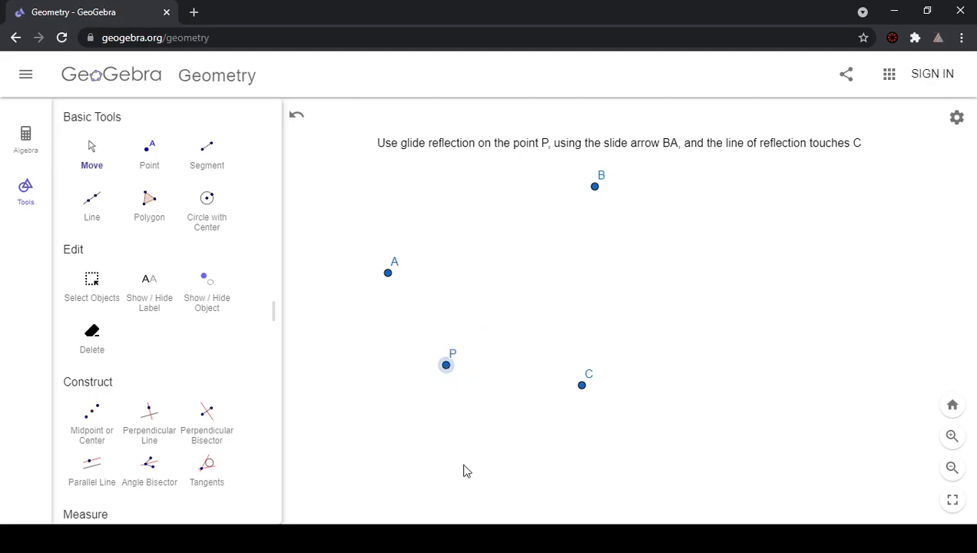
pyautogui.click(493, 472)
pyautogui.moveTo(448, 372); pyautogui.dragTo(420, 389)
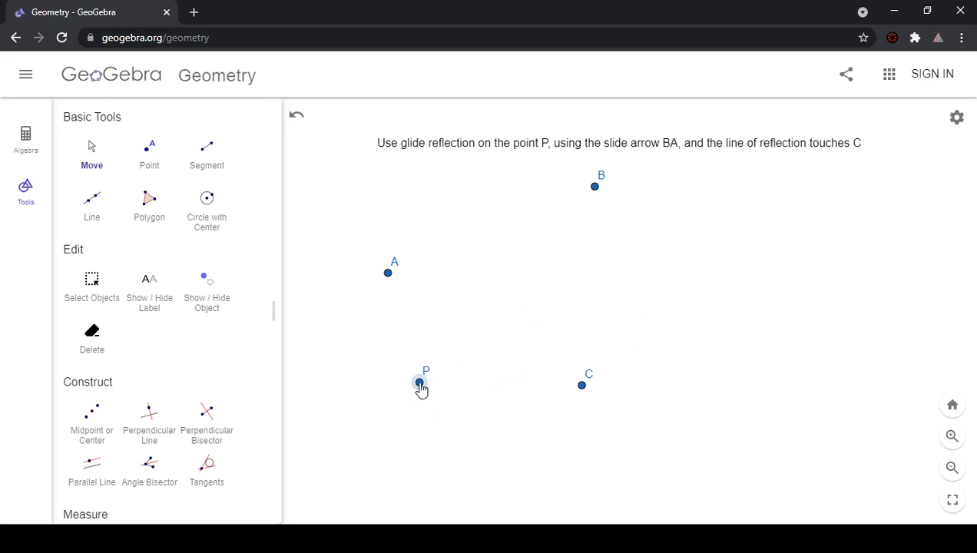
pyautogui.scroll(-10, 142, 368)
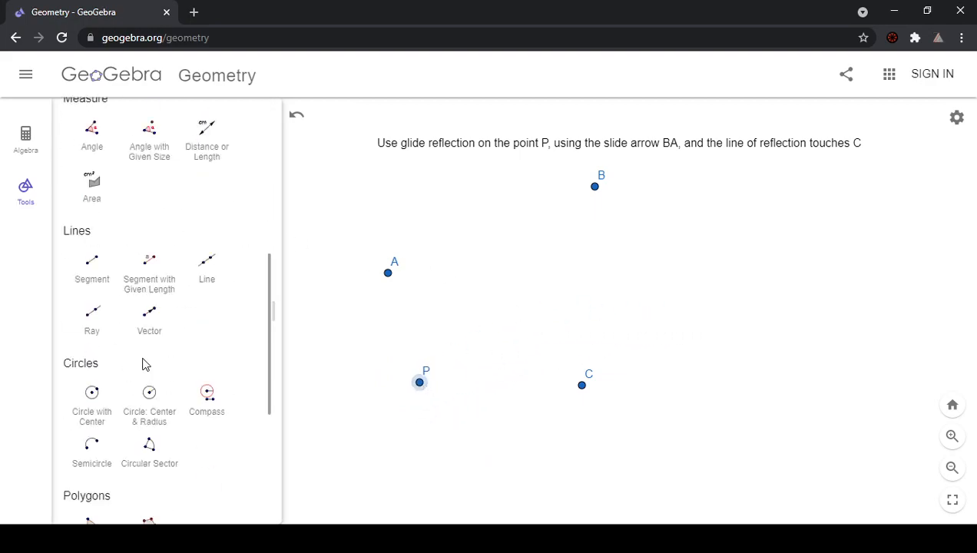
# Add the text "The line of reflection is parallel to the slide arrow" near the start of the existing instruction text.
pyautogui.click(149, 459)
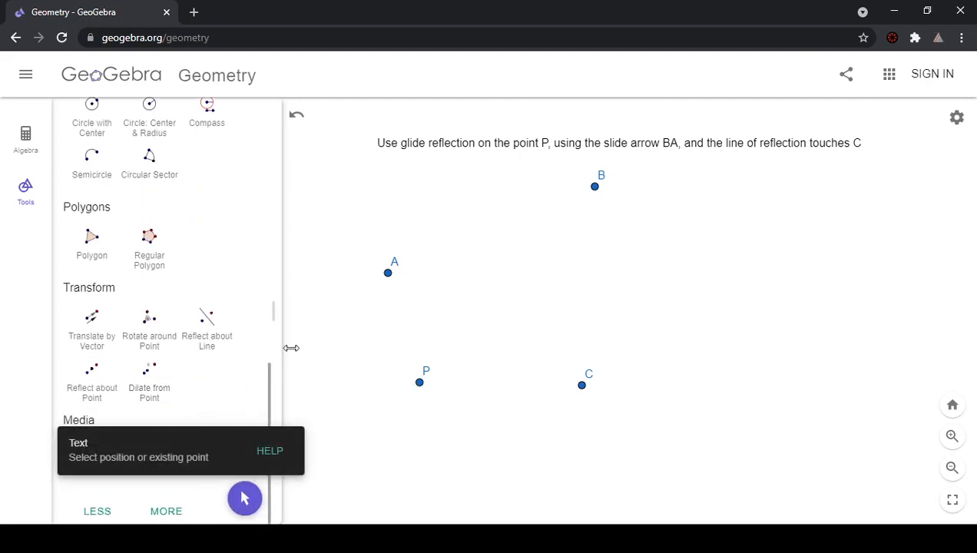
pyautogui.click(432, 162)
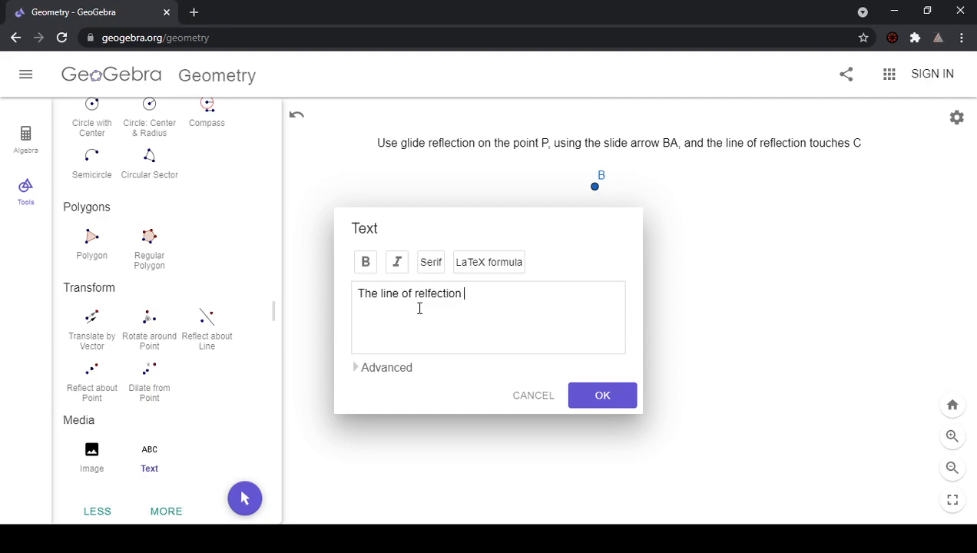
pyautogui.press('BackSpace')
pyautogui.press('BackSpace')
pyautogui.press('BackSpace')
pyautogui.press('BackSpace')
pyautogui.press('BackSpace')
pyautogui.press('BackSpace')
pyautogui.write('tion')
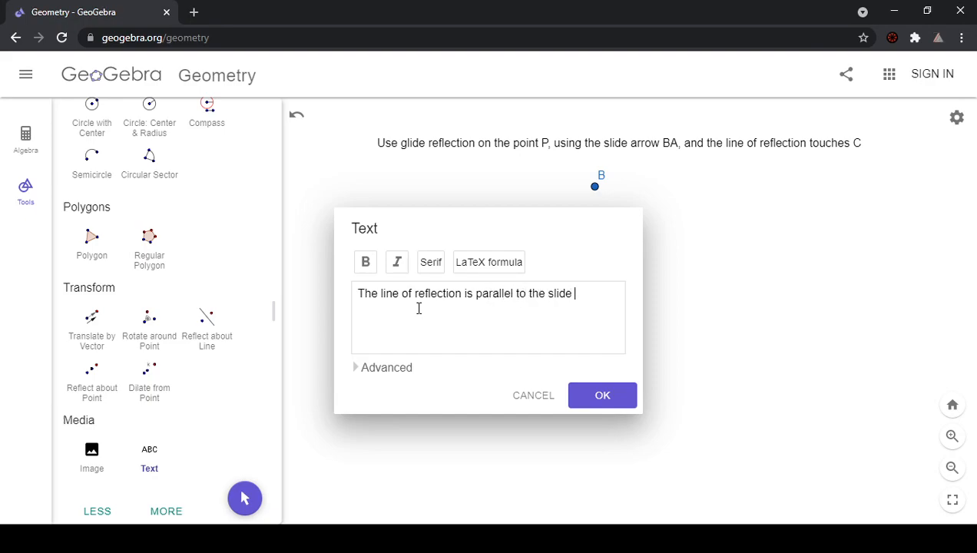
pyautogui.click(603, 400)
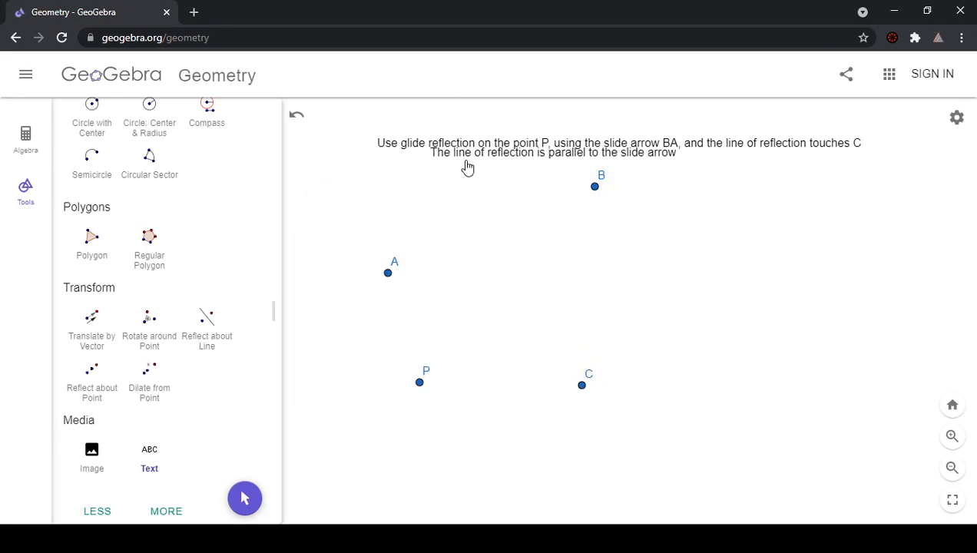
# Move the new text just below the first instruction, and move point B down and closer to A.
pyautogui.scroll(10, 173, 214)
pyautogui.click(89, 153)
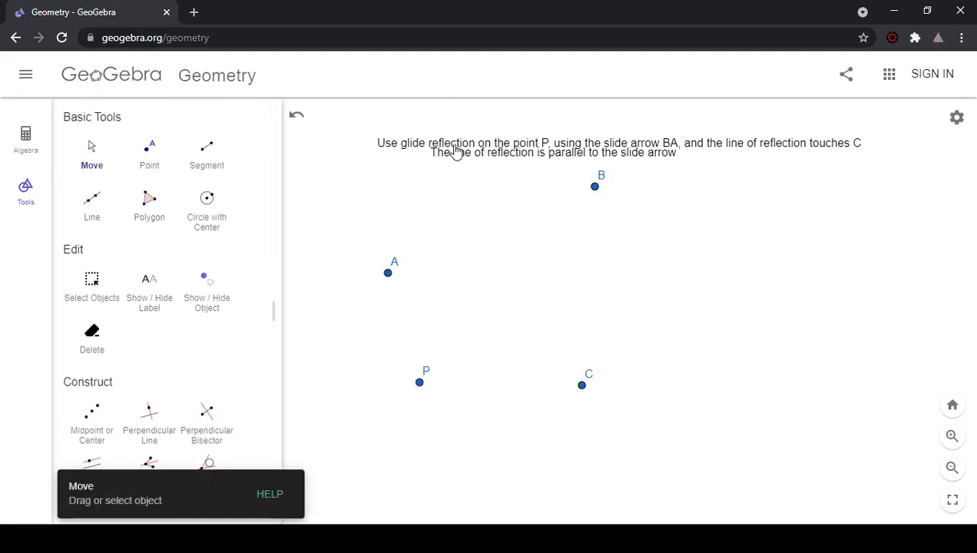
pyautogui.moveTo(462, 161)
pyautogui.mouseDown()
pyautogui.moveTo(459, 184)
pyautogui.moveTo(470, 172)
pyautogui.mouseUp()
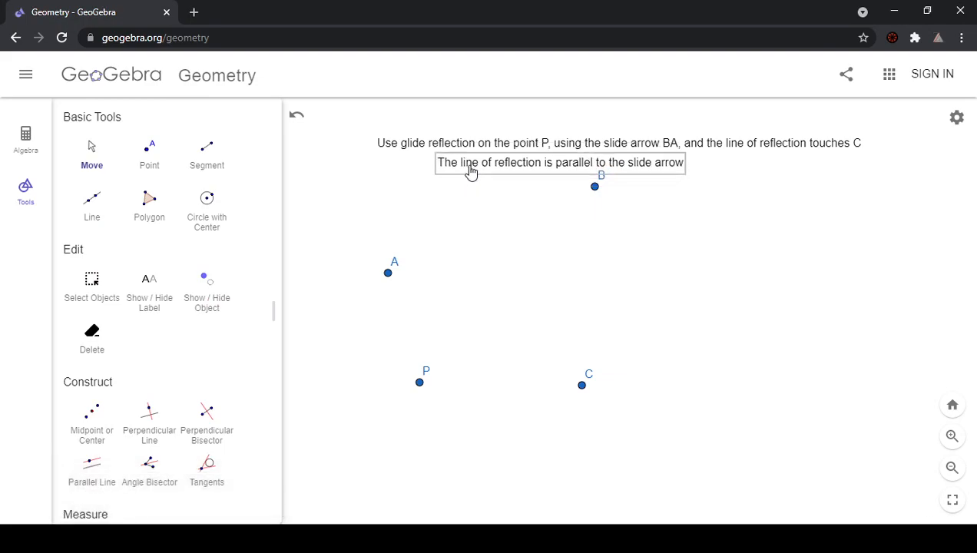
pyautogui.moveTo(594, 186); pyautogui.dragTo(494, 257)
pyautogui.click(638, 513)
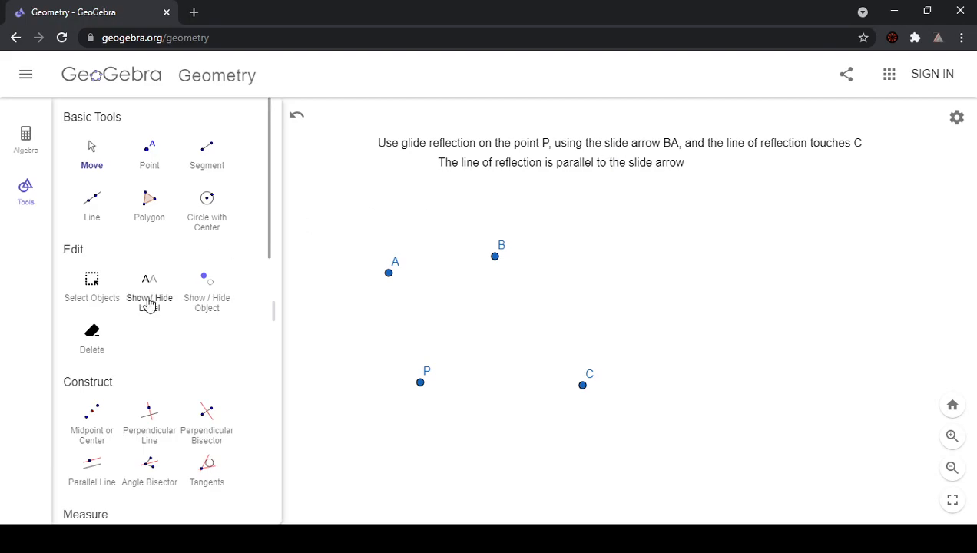
# Draw a segment from point B to point A.
pyautogui.click(212, 155)
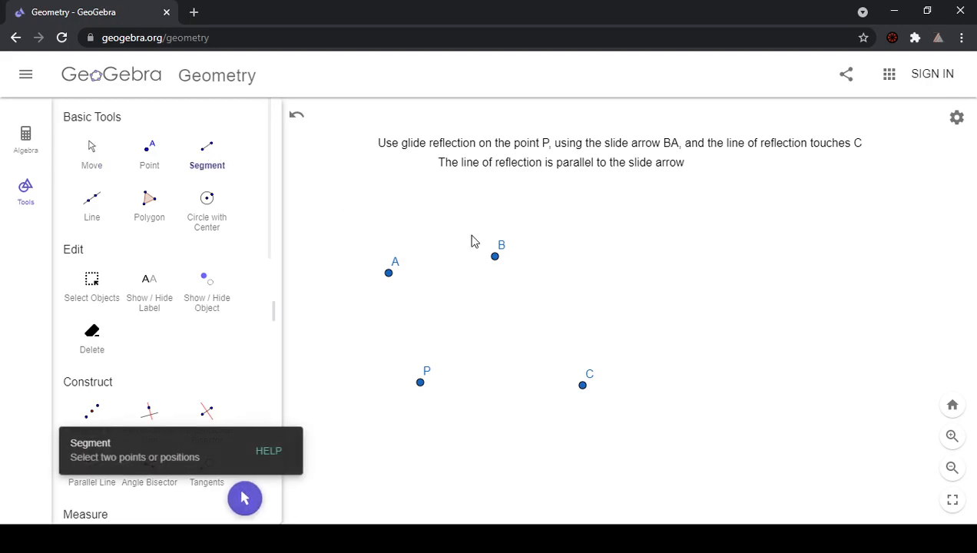
pyautogui.click(495, 255)
pyautogui.click(388, 276)
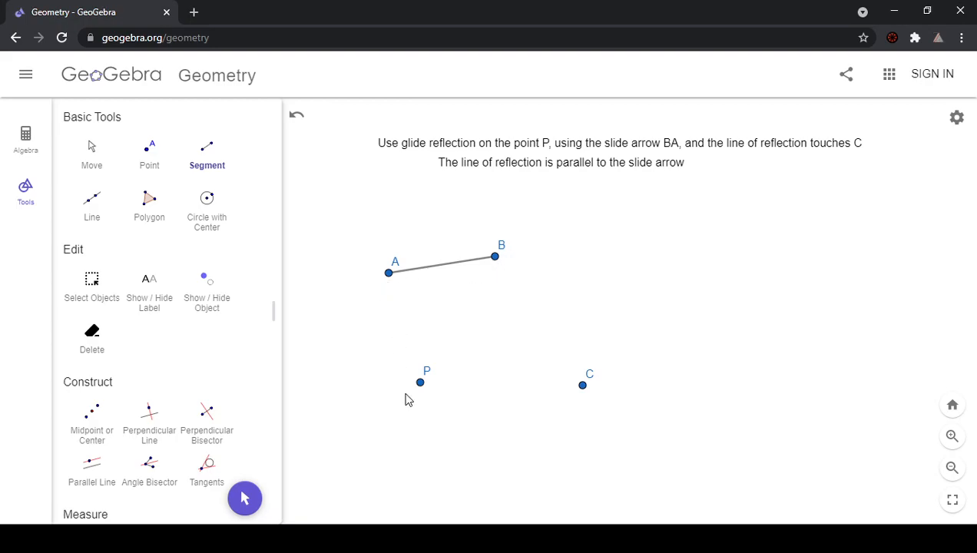
# Translate point P by the vector from B to A.
pyautogui.scroll(-10, 250, 381)
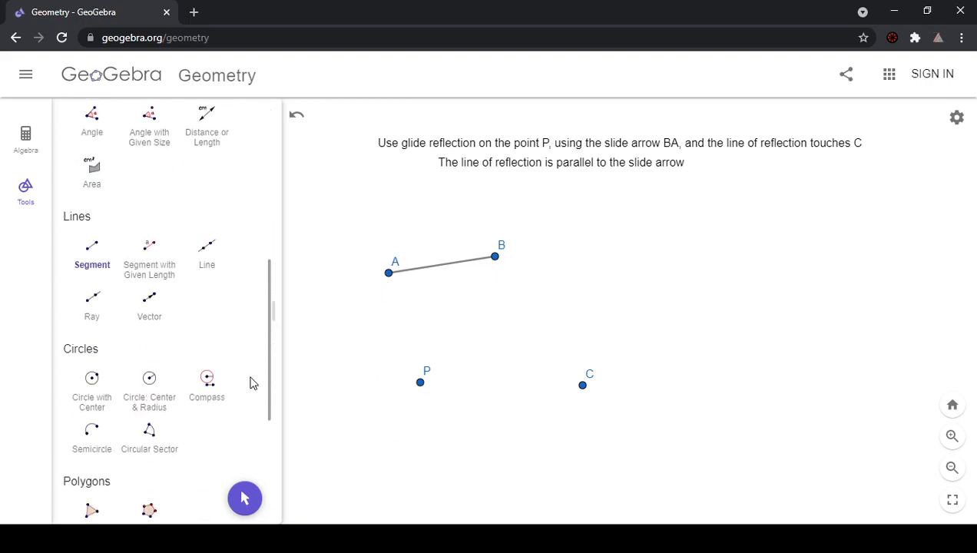
pyautogui.click(94, 321)
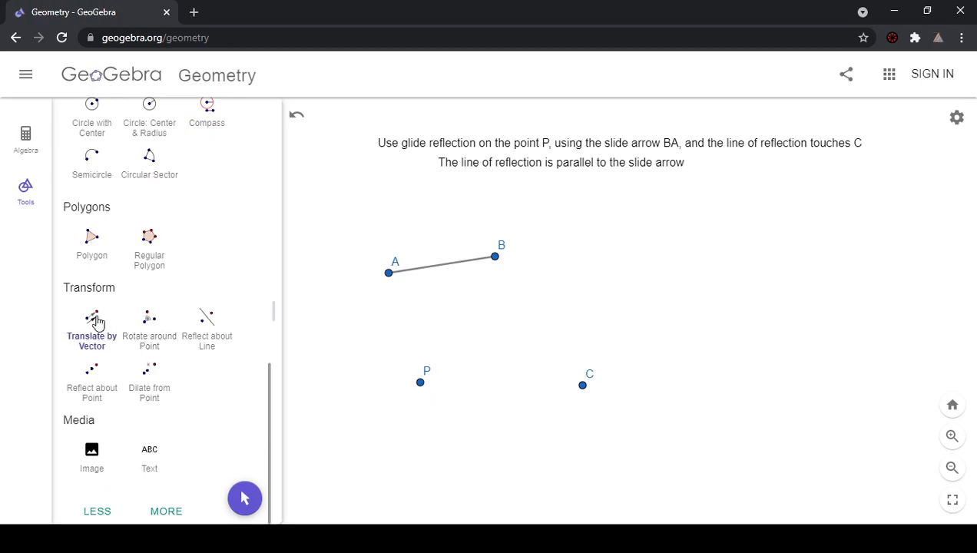
pyautogui.click(420, 383)
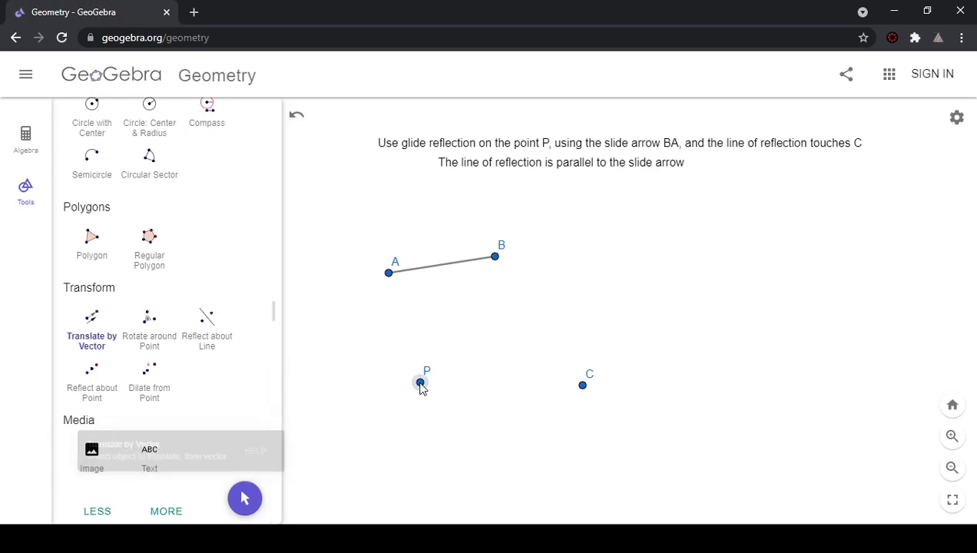
pyautogui.click(494, 258)
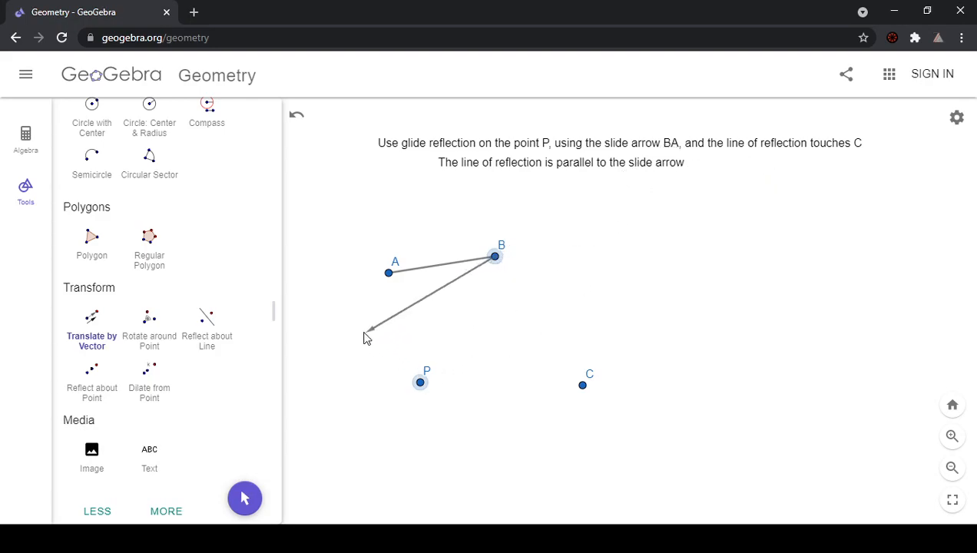
pyautogui.click(389, 274)
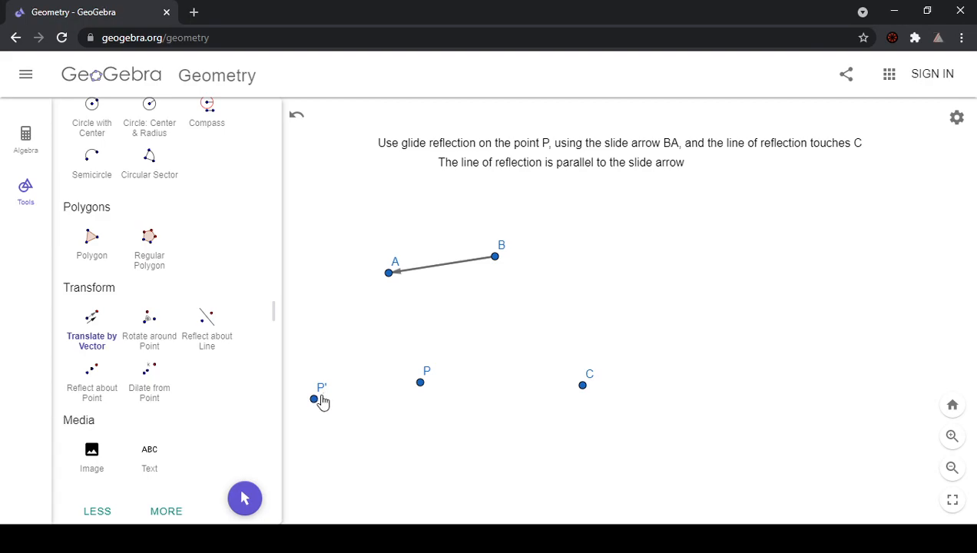
# Construct a line through point C parallel to the slide arrow BA.
pyautogui.scroll(-3, 483, 459)
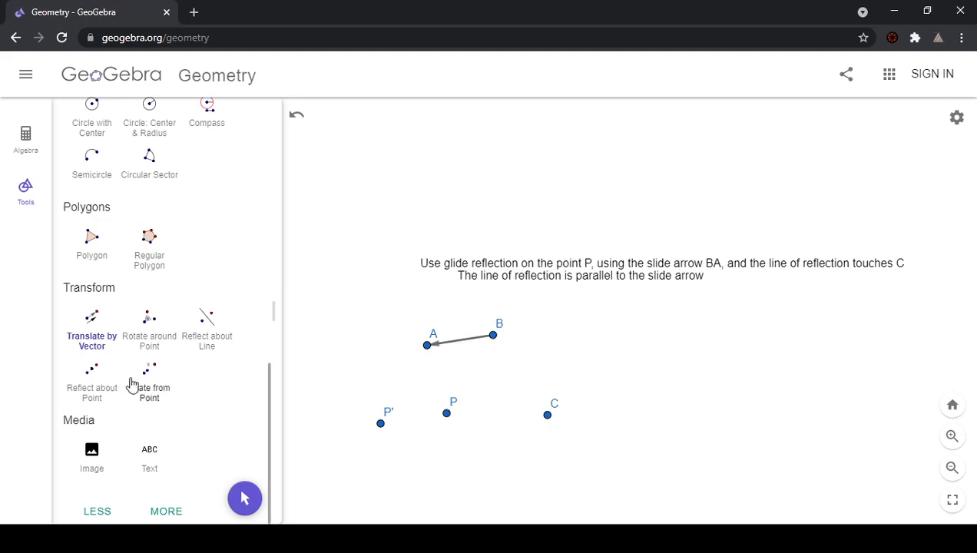
pyautogui.scroll(5, 136, 381)
pyautogui.scroll(4, 169, 391)
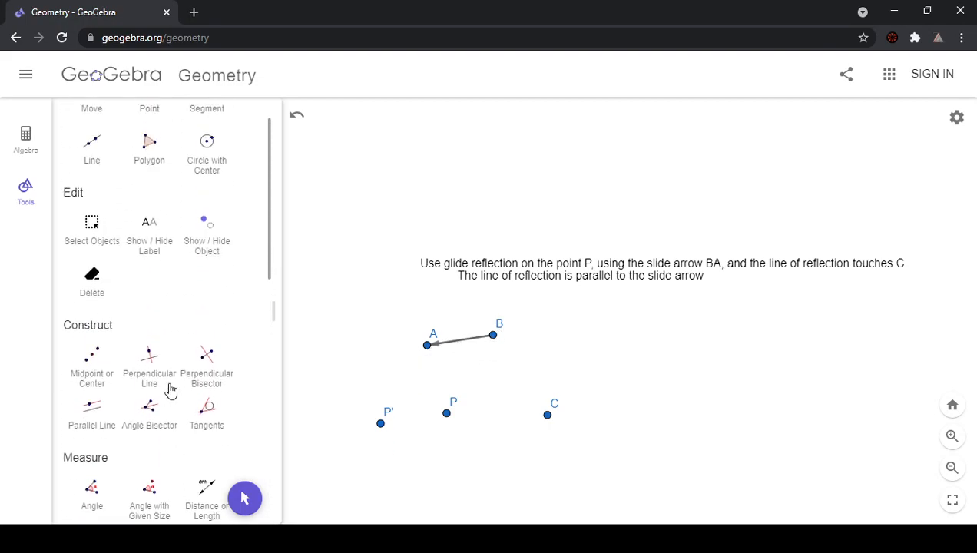
pyautogui.click(90, 416)
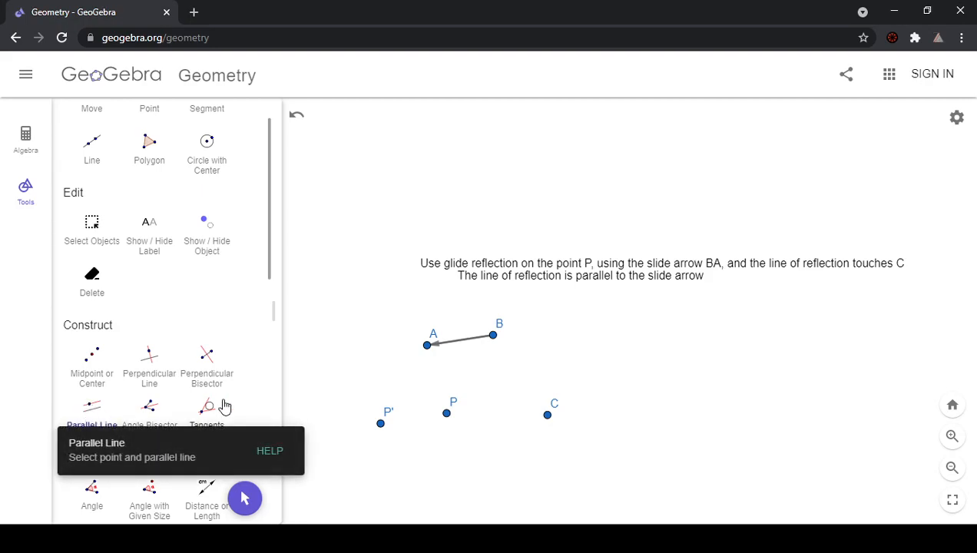
pyautogui.click(547, 416)
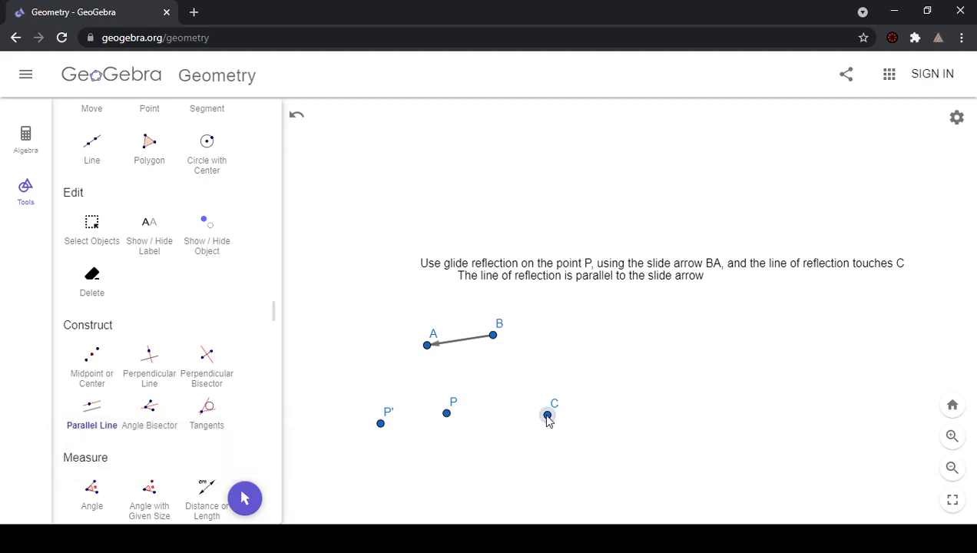
pyautogui.click(464, 345)
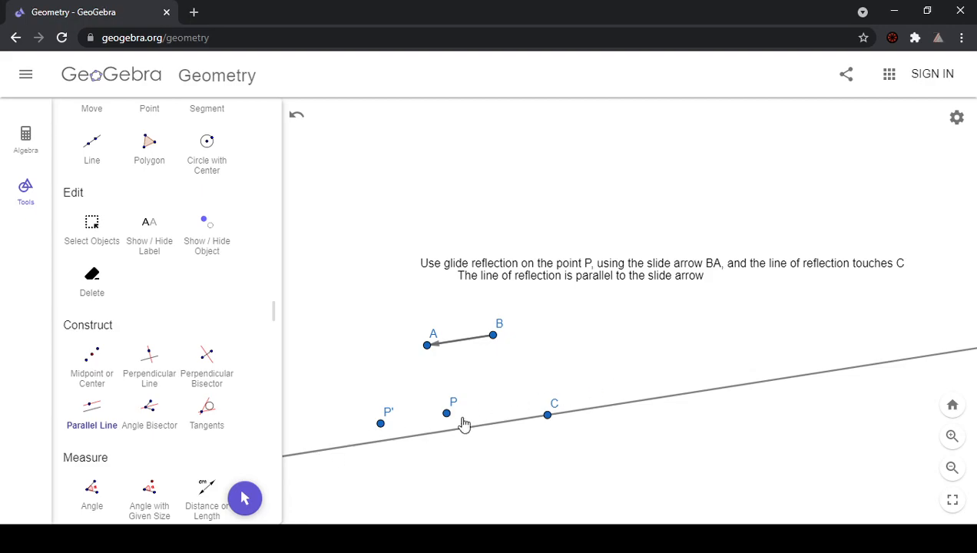
# Reflect the translated point P' about the parallel line through C.
pyautogui.scroll(-4, 218, 379)
pyautogui.scroll(2, 218, 379)
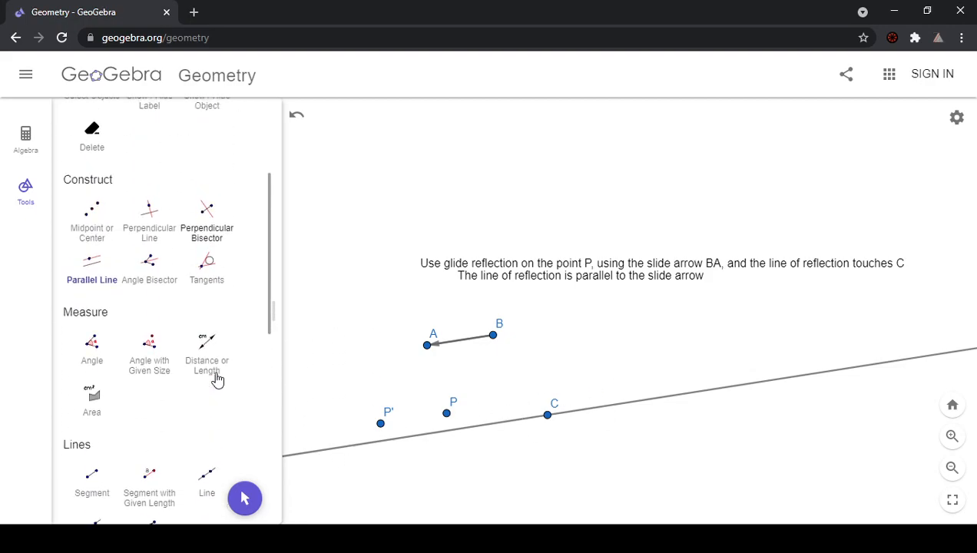
pyautogui.scroll(-8, 202, 253)
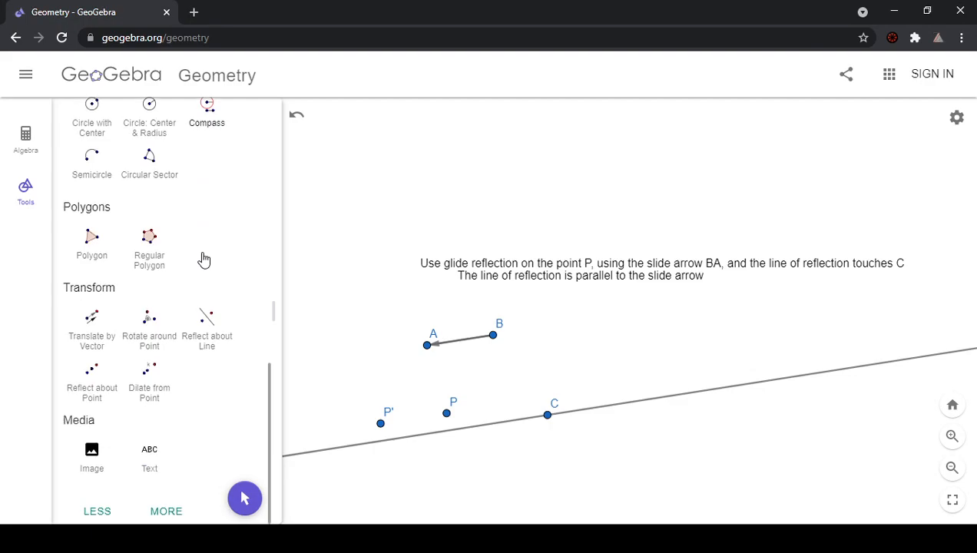
pyautogui.click(203, 328)
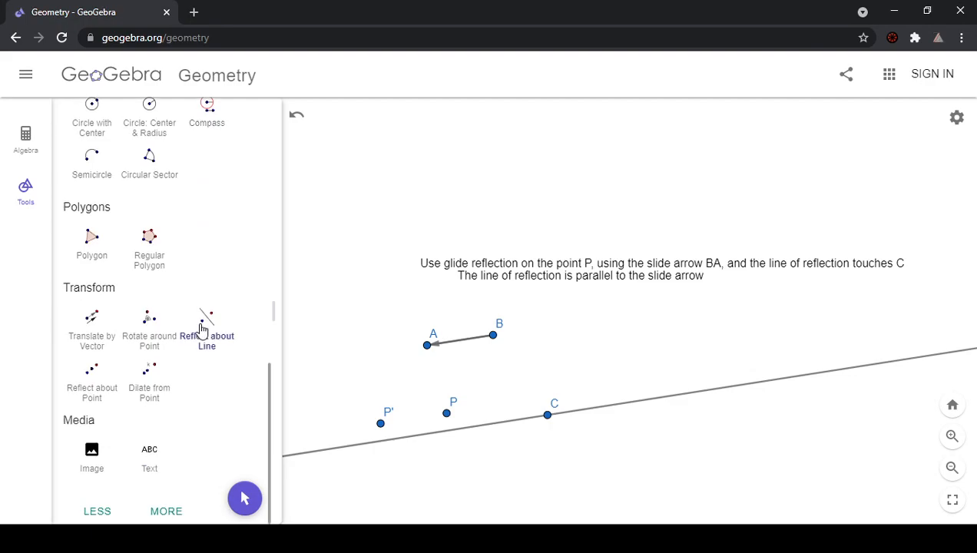
pyautogui.click(379, 424)
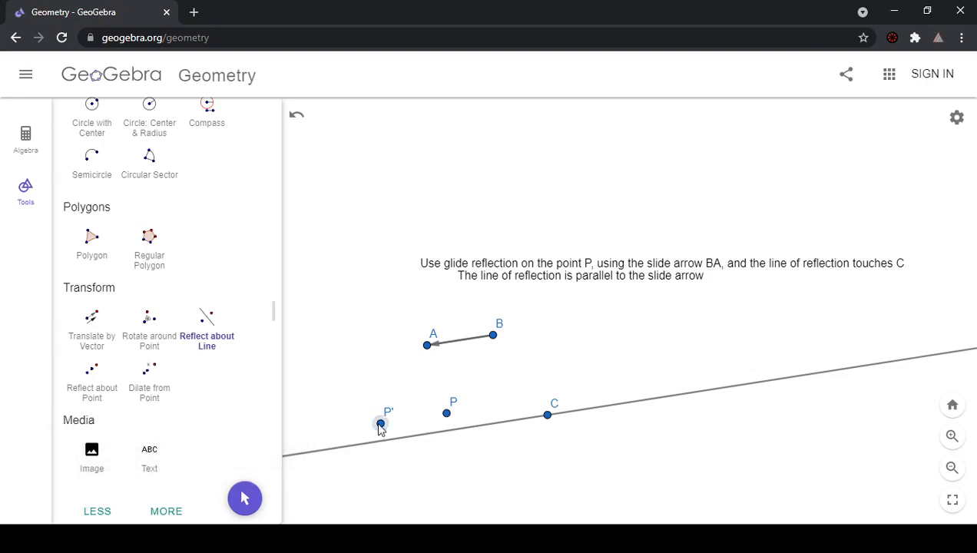
pyautogui.click(481, 426)
# Switch to the Move tool and select the reflected point P'' below the line.
pyautogui.scroll(10, 108, 153)
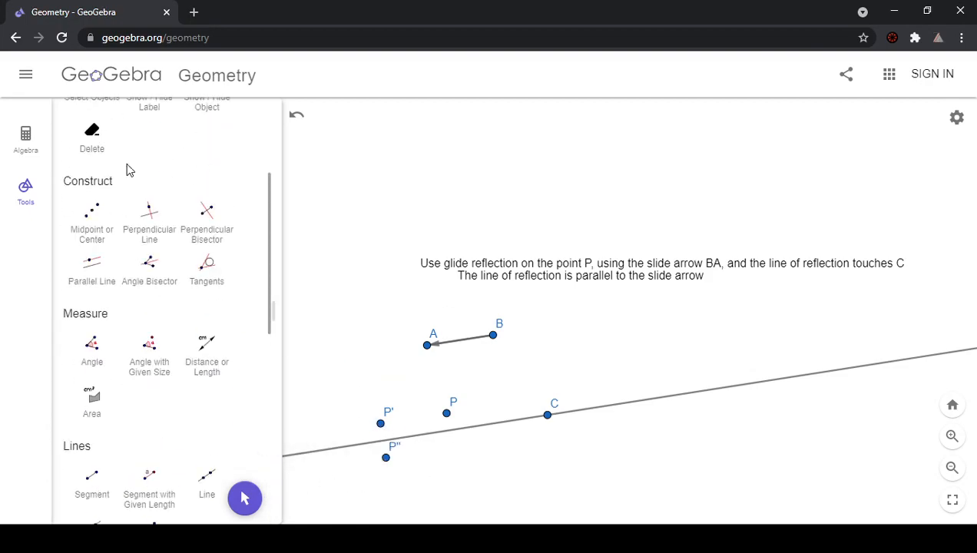
pyautogui.click(96, 157)
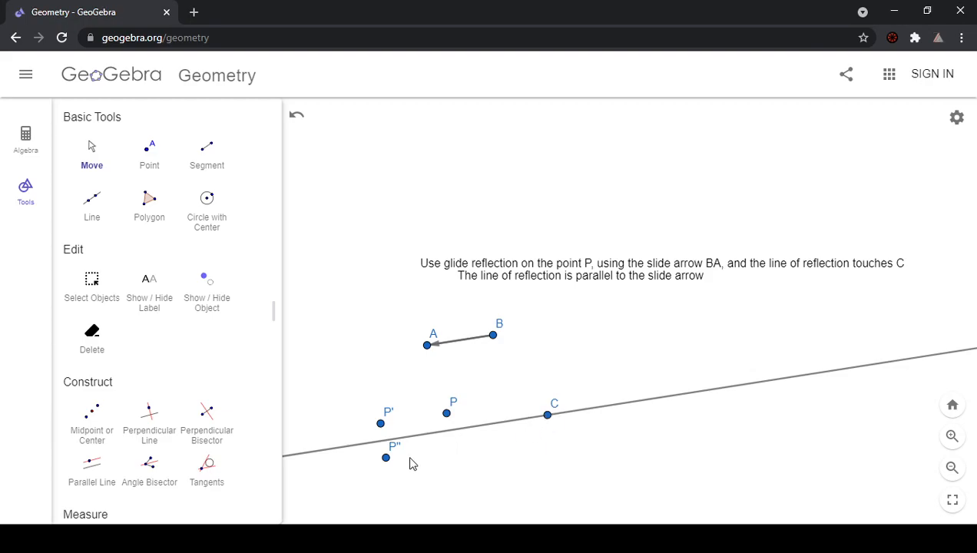
pyautogui.click(387, 459)
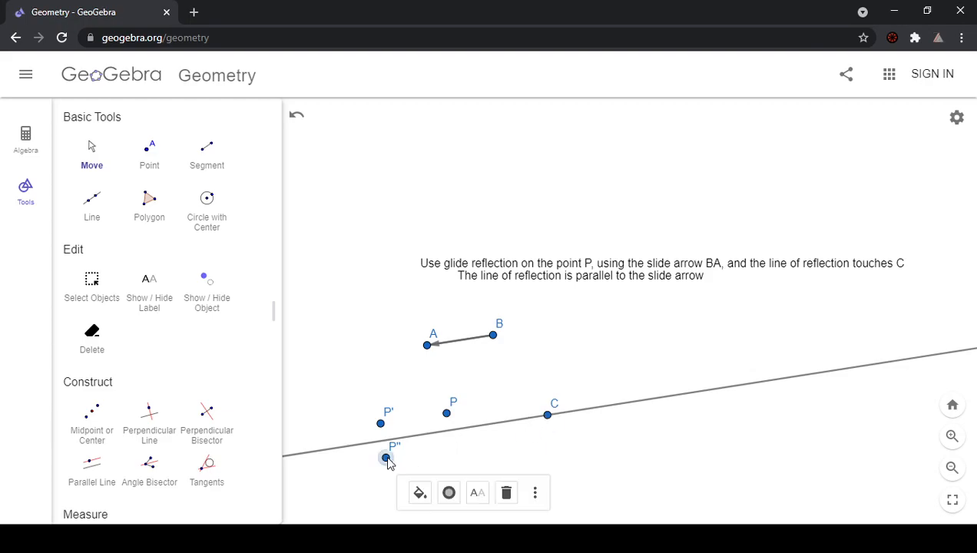